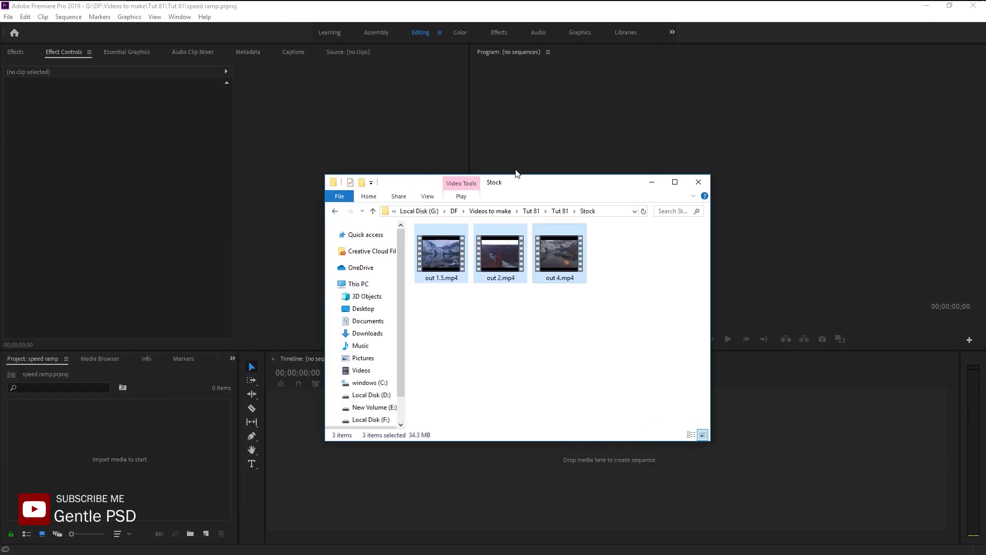
Drag out 1.5.mp4, out 2.mp4 and out 4.mp4 from the Stock folder into the Project panel.
left_click_drag(483, 251, 193, 504)
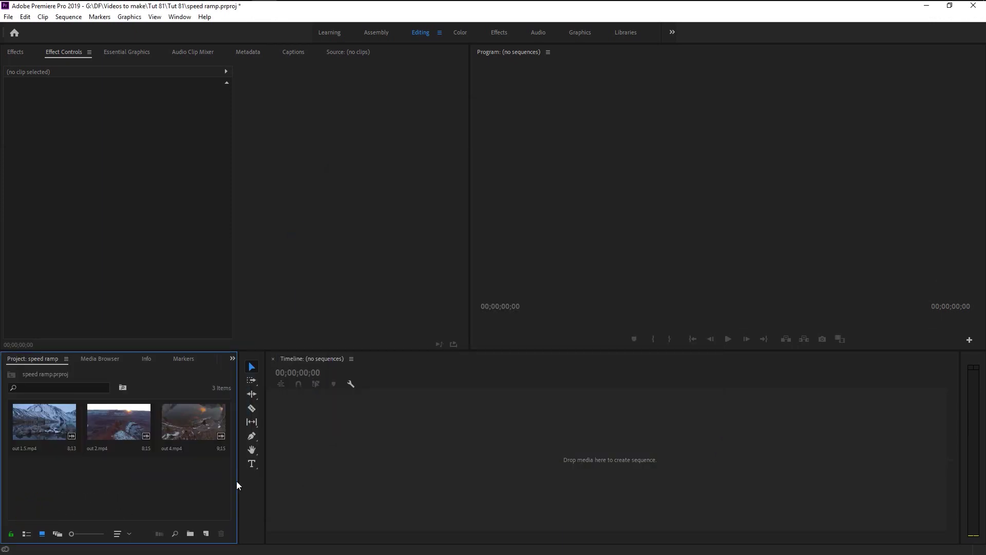
Build the out 1.5 sequence from out 1.5.mp4 and preview it up to 00;00;07;24.
left_click(42, 418)
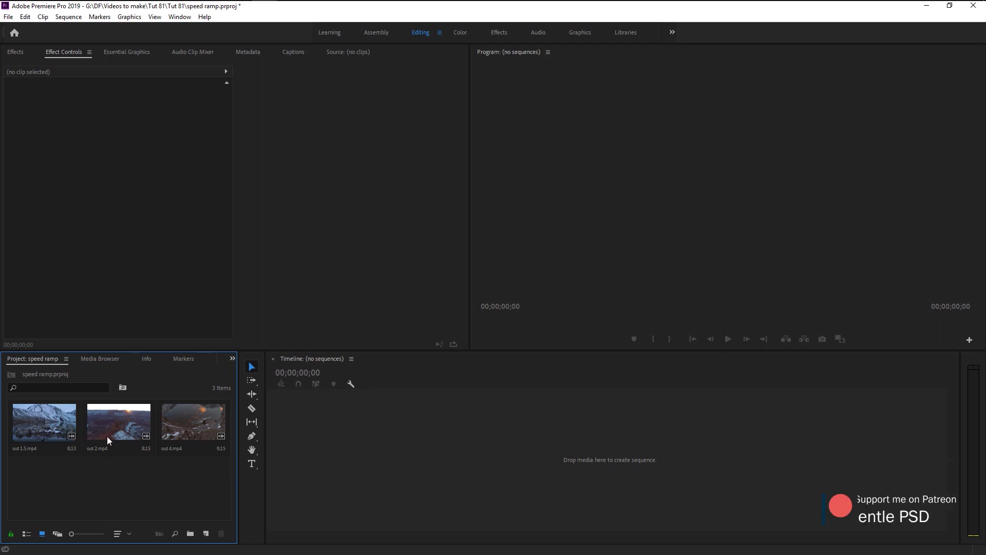
left_click(112, 436)
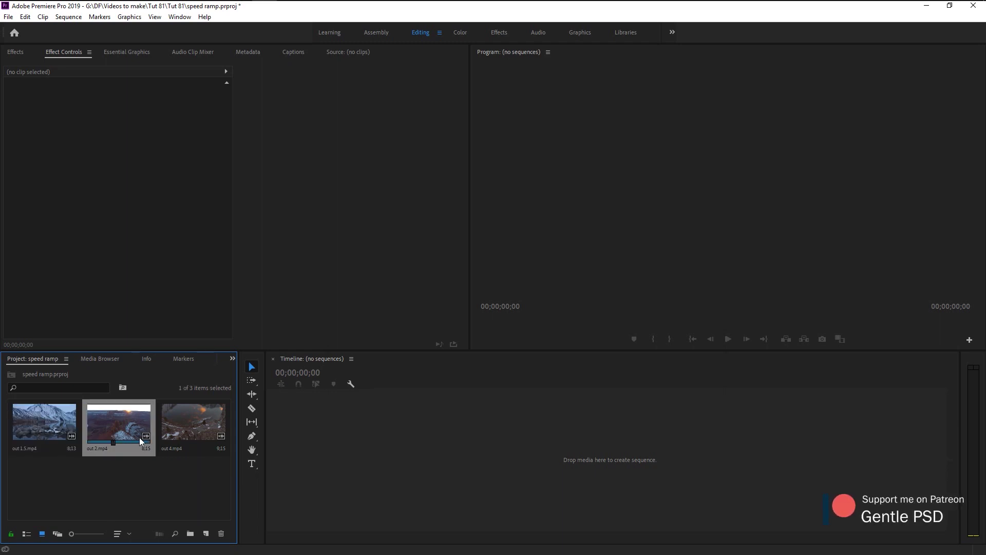
left_click(205, 430)
left_click(47, 417)
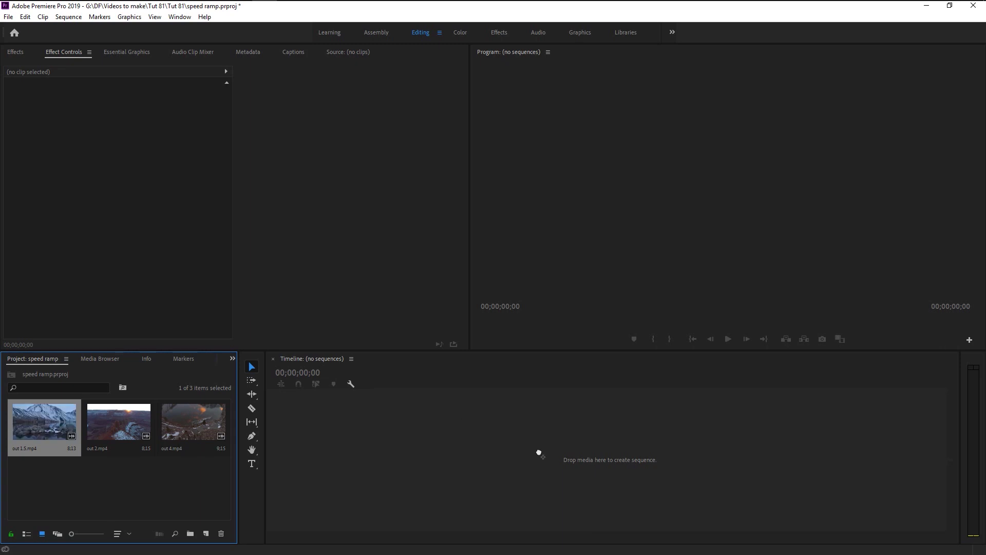
left_click_drag(538, 452, 539, 452)
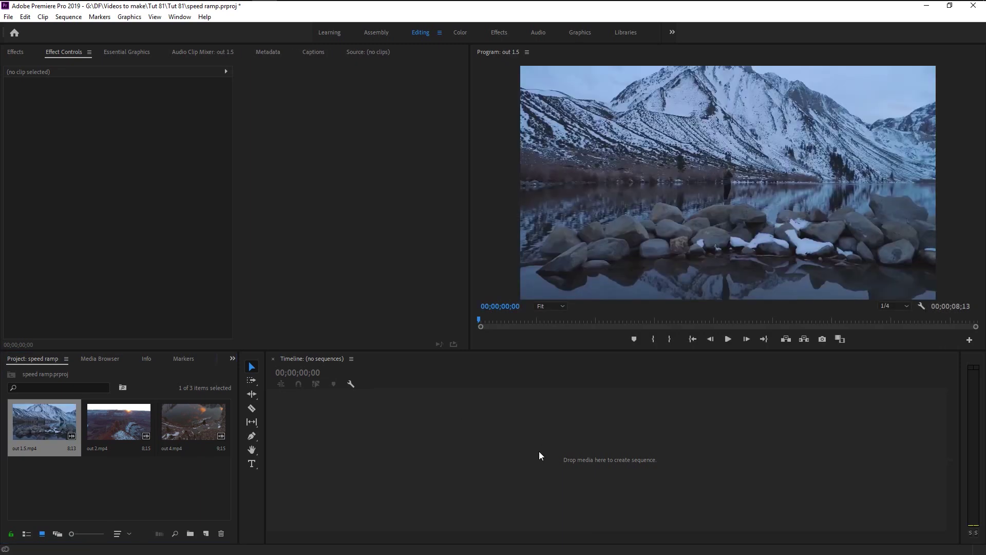
key("space")
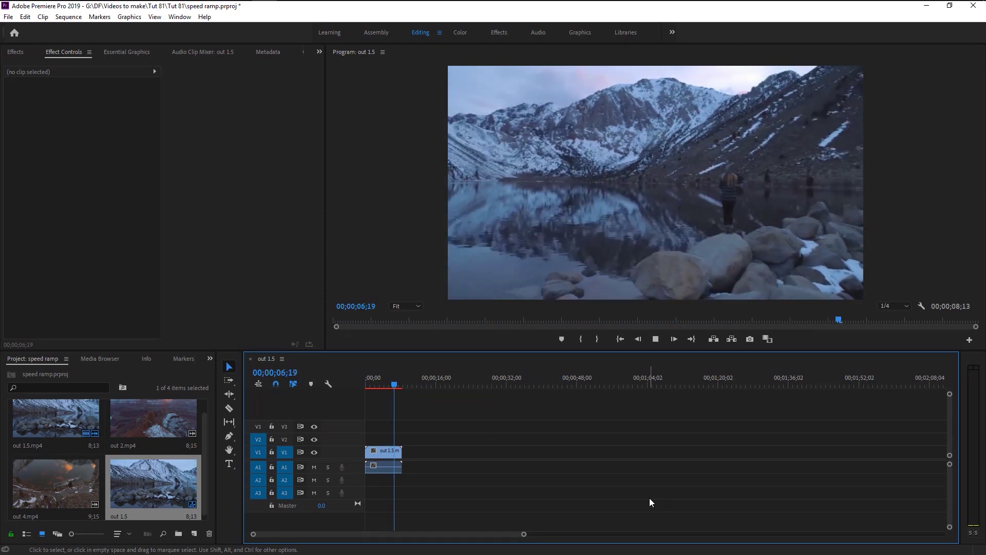
mouse_move(380, 384)
left_mouse_down()
mouse_move(402, 383)
mouse_move(374, 383)
left_mouse_up()
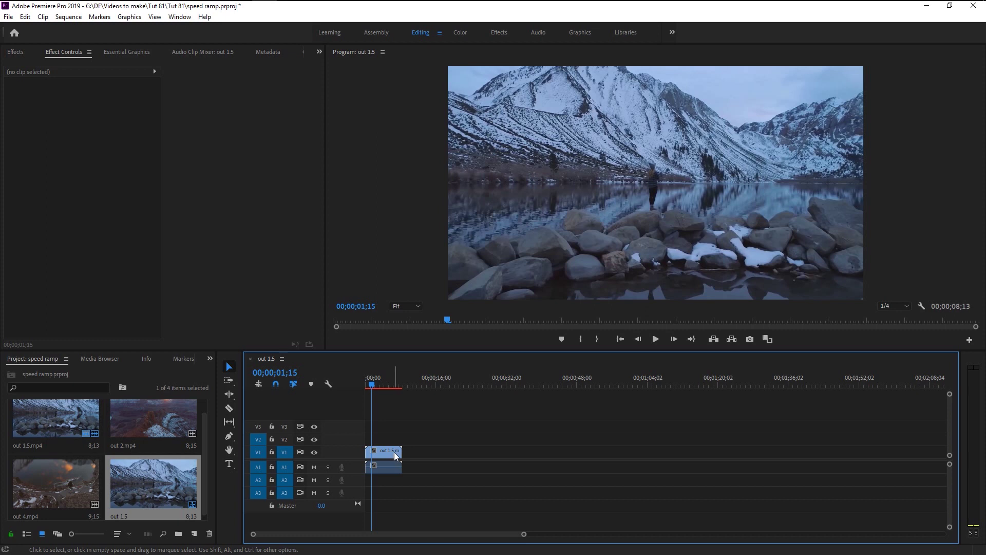
Enlarge track V1 so the out 1.5 clip's thumbnail shows, keeping opacity at 100%.
scroll(397, 489, "up", 6)
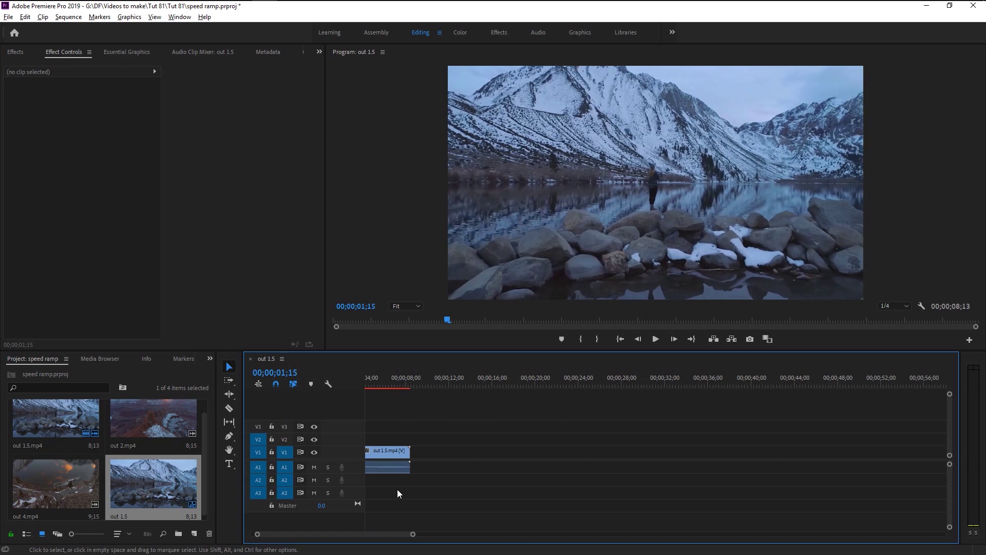
left_click_drag(316, 532, 276, 532)
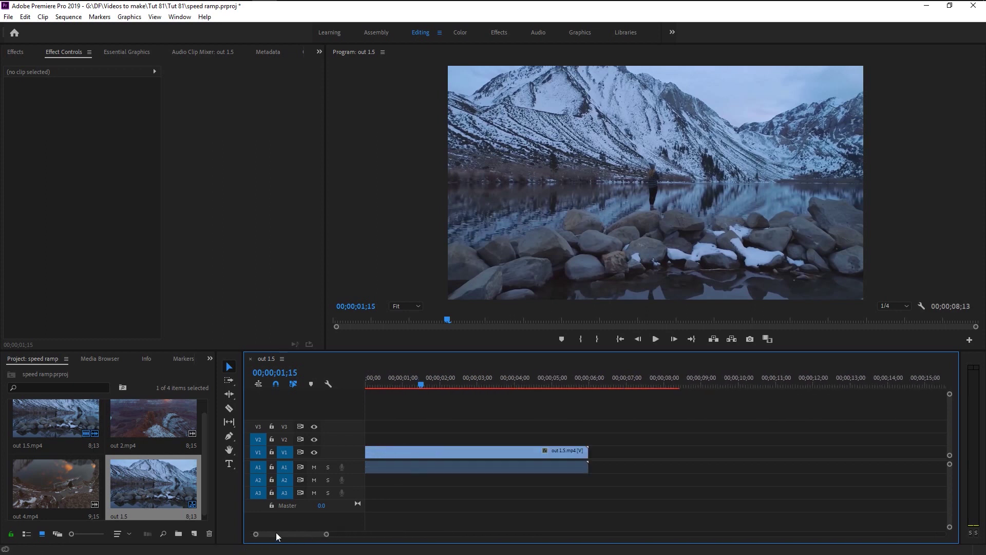
left_click(504, 447)
left_click_drag(355, 445, 359, 410)
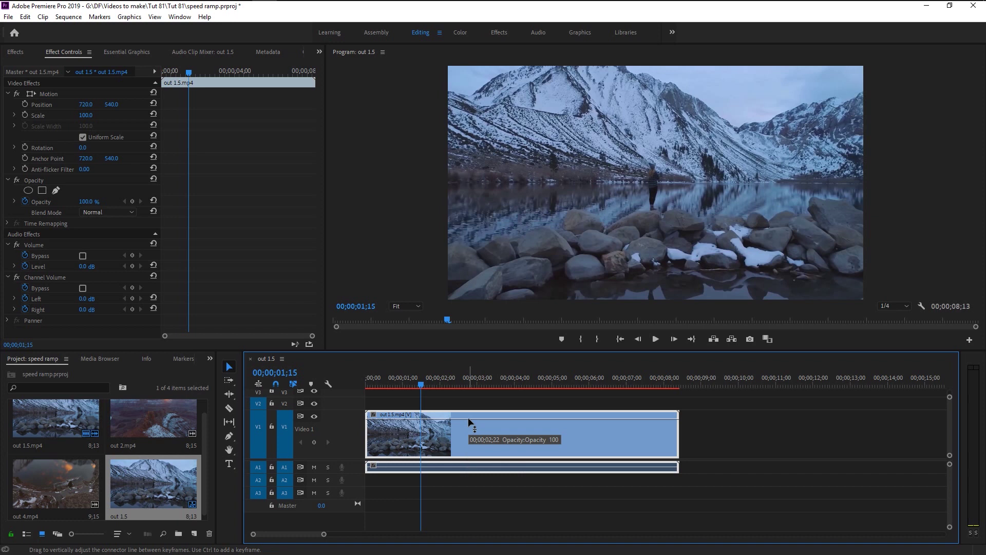
mouse_move(467, 422)
left_mouse_down()
mouse_move(469, 450)
mouse_move(468, 403)
left_mouse_up()
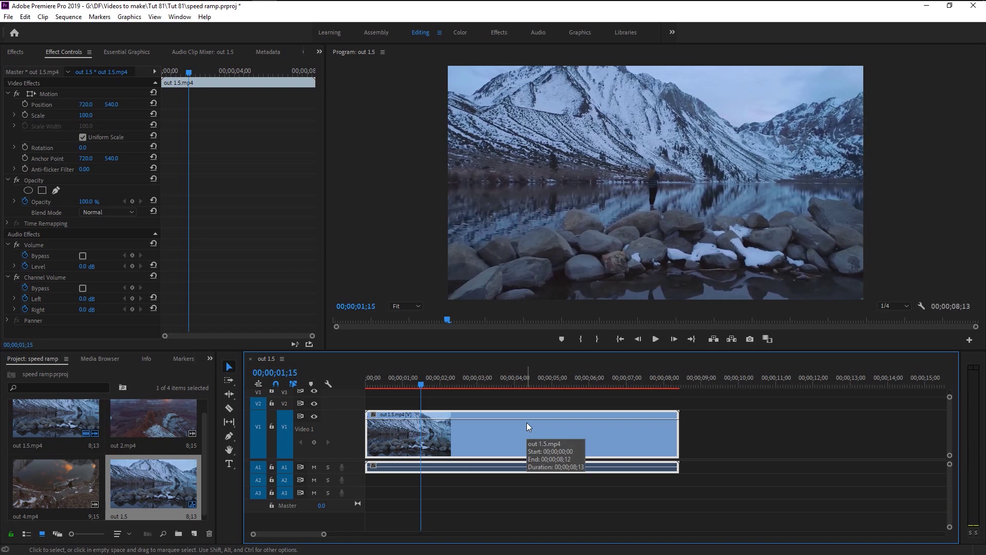
right_click(487, 441)
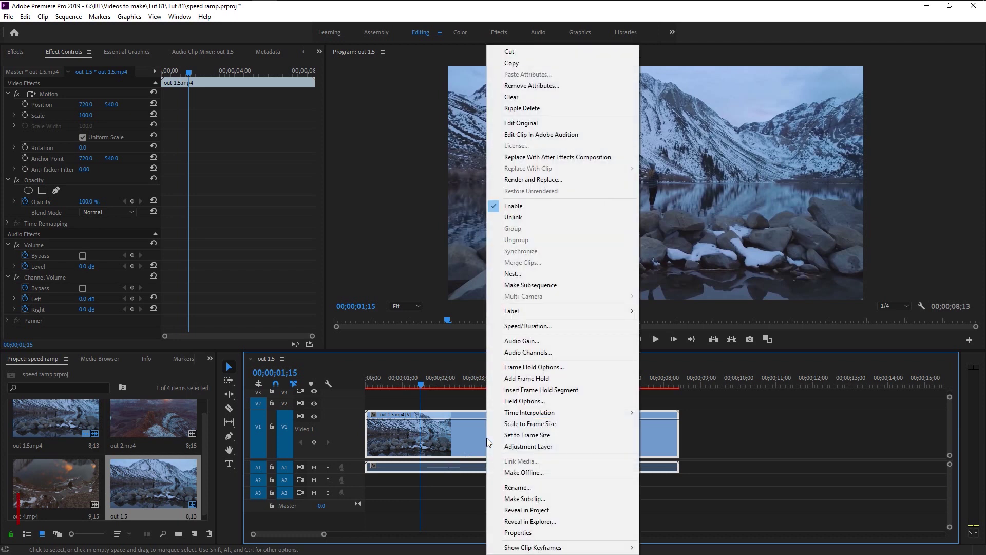
left_click(527, 326)
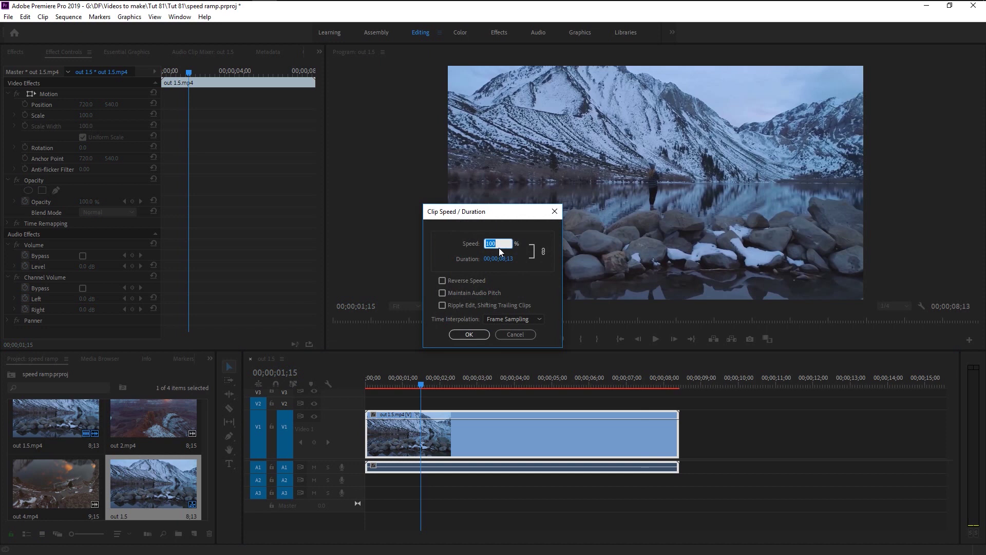
left_click_drag(499, 259, 462, 260)
left_click(482, 335)
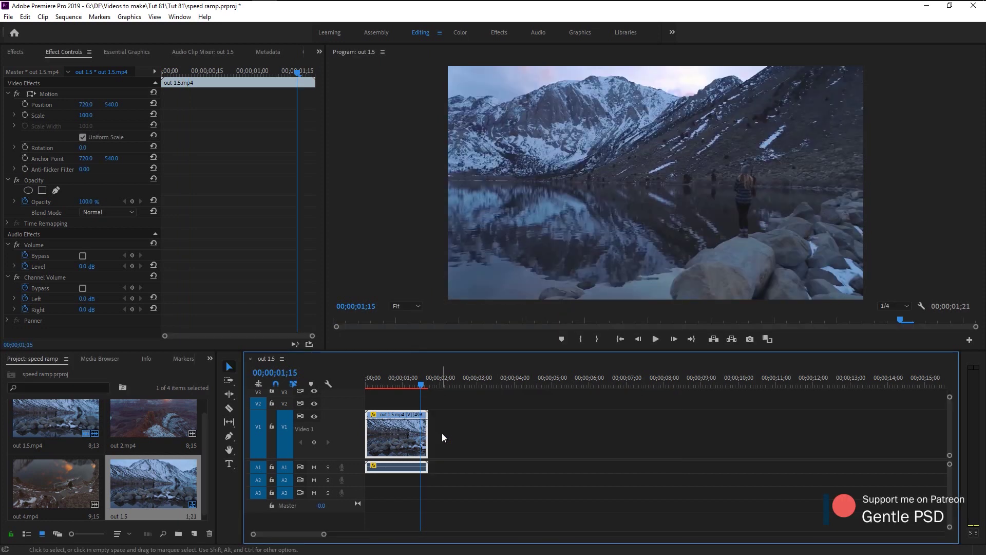
left_click(382, 382)
key("space")
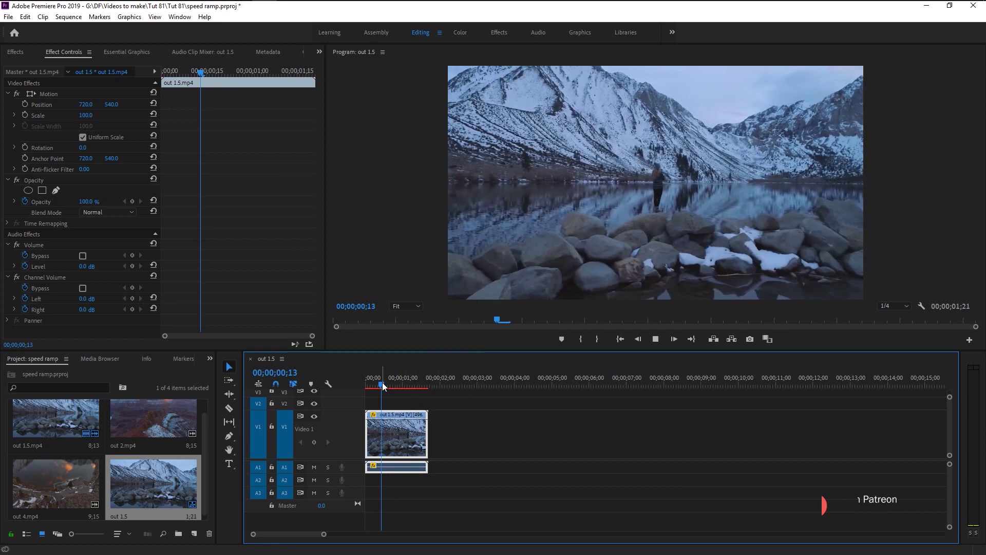
key("space")
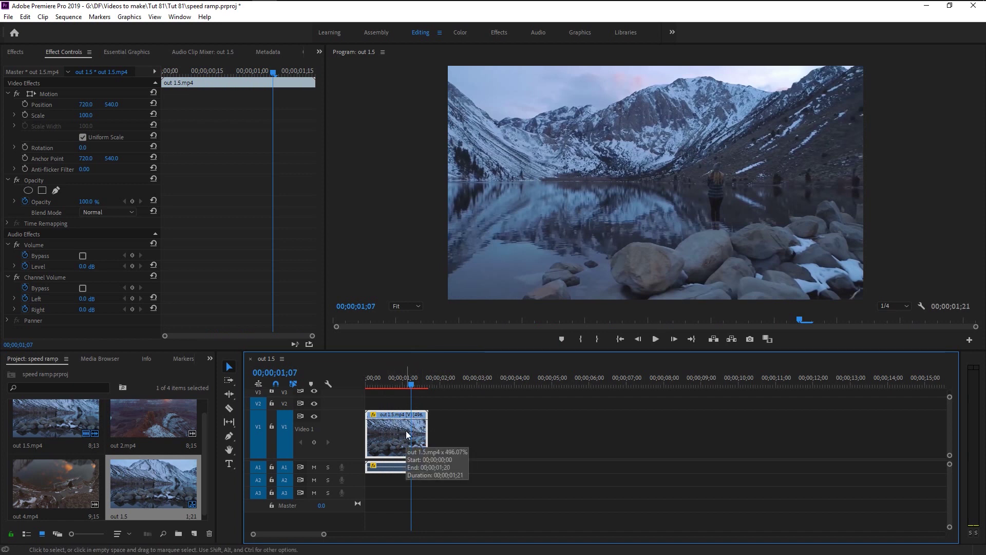
key("ctrl+k")
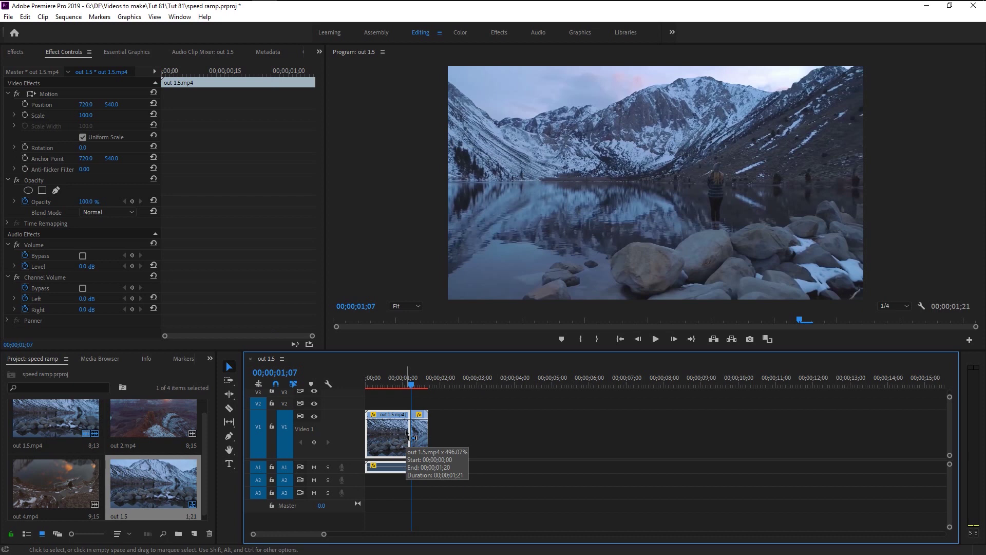
key("ctrl+z")
key("ctrl+z")
left_click_drag(411, 385, 614, 430)
key("space")
key("space")
left_click(436, 377)
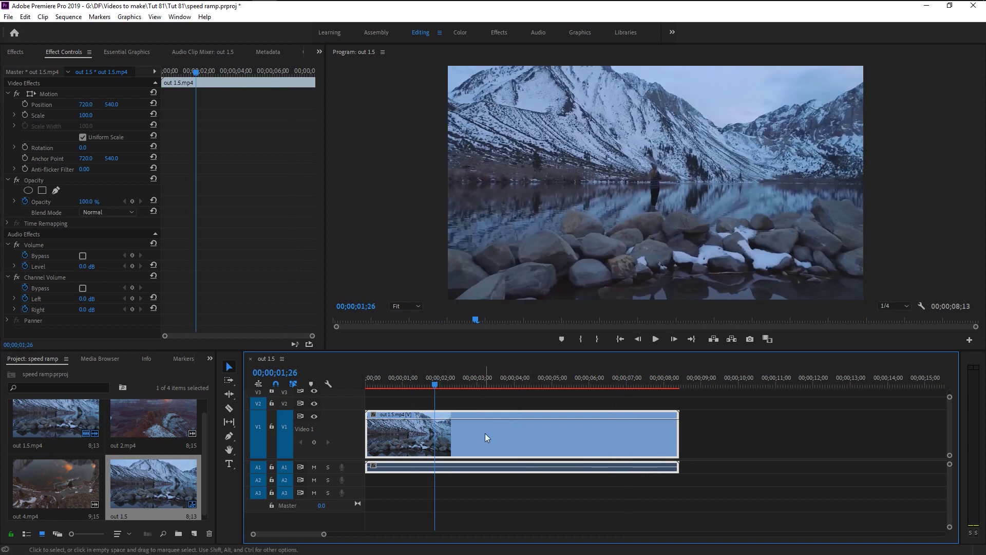
Show the out 1.5 clip's Time Remapping > Speed line.
right_click(487, 437)
mouse_move(530, 552)
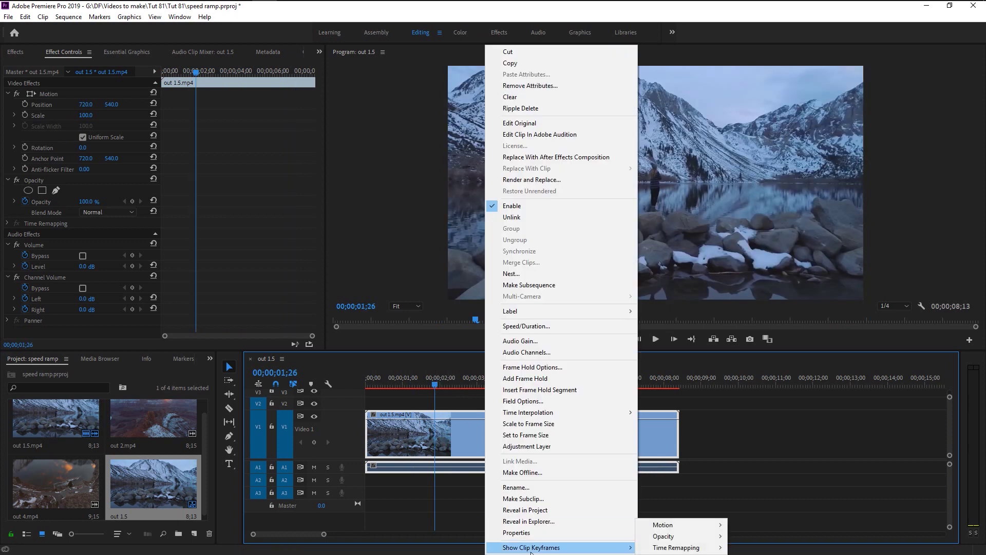
mouse_move(668, 547)
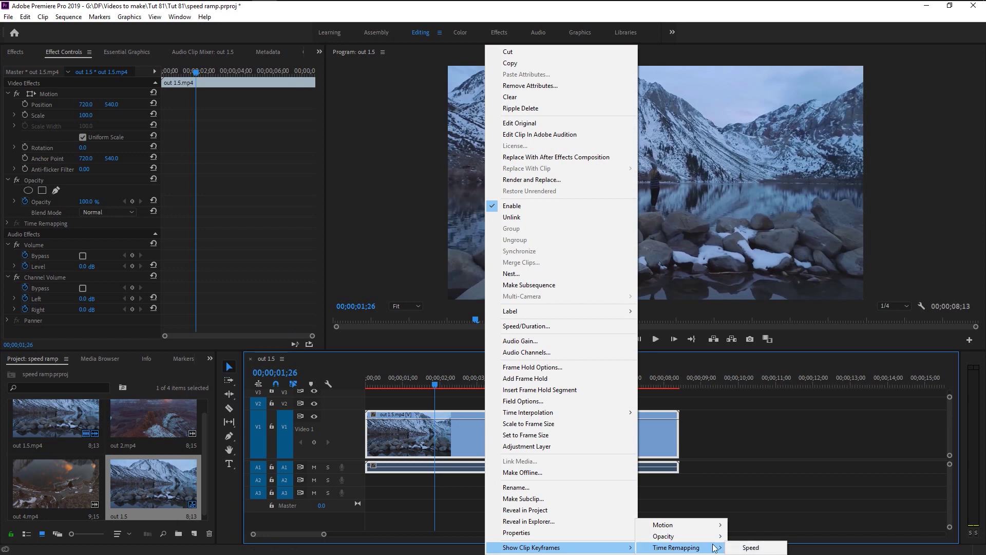
left_click(751, 548)
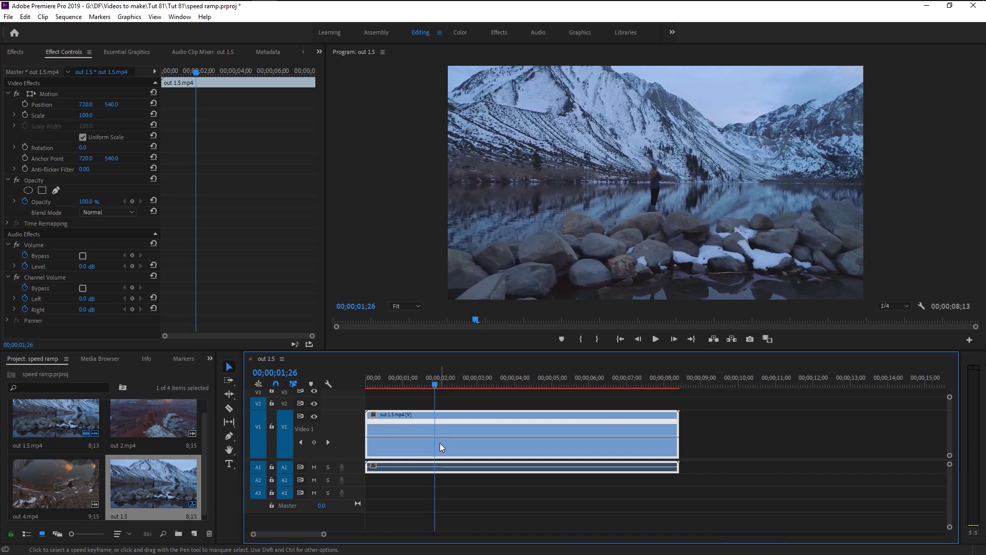
Test raising and lowering the clip speed, undo both, and return the playhead near the start.
mouse_move(439, 436)
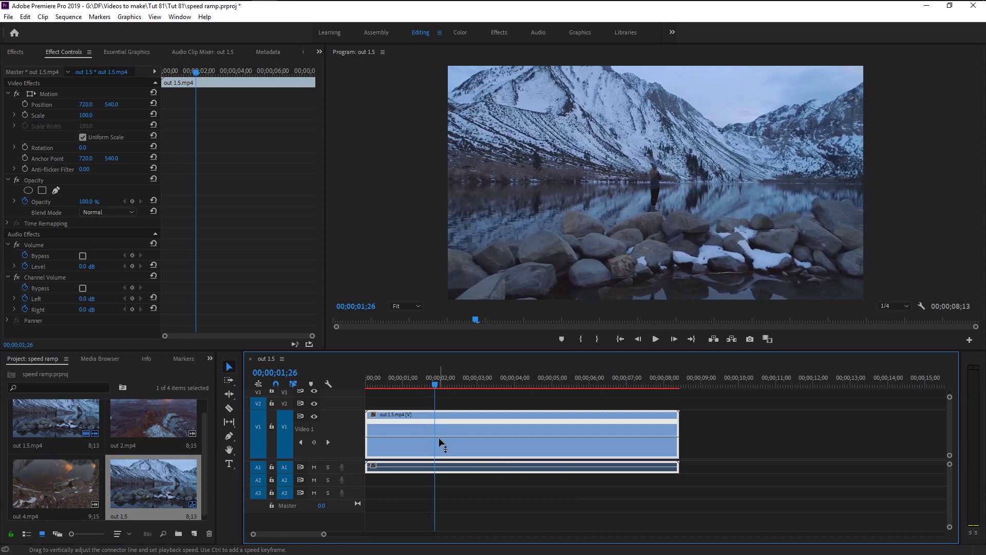
left_click_drag(438, 436, 439, 405)
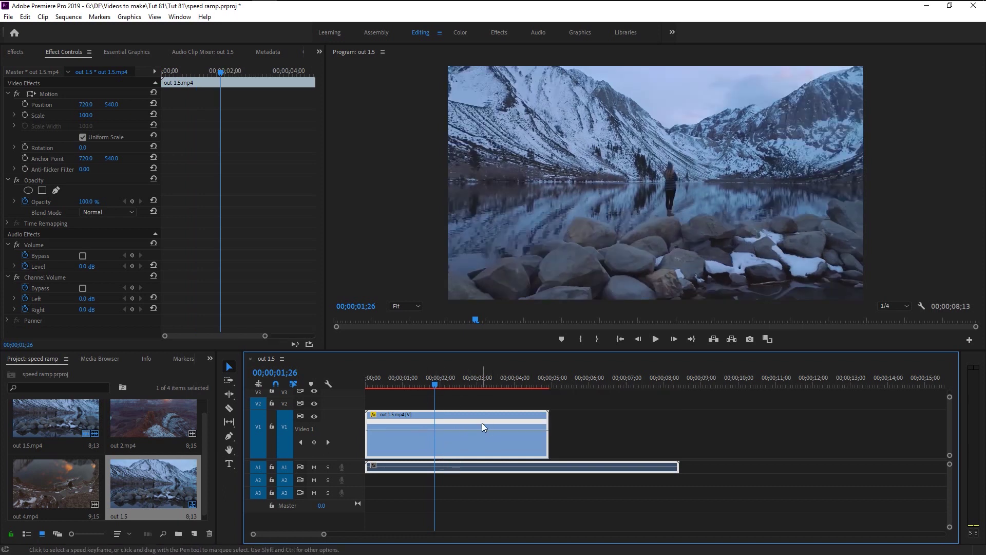
key("ctrl+z")
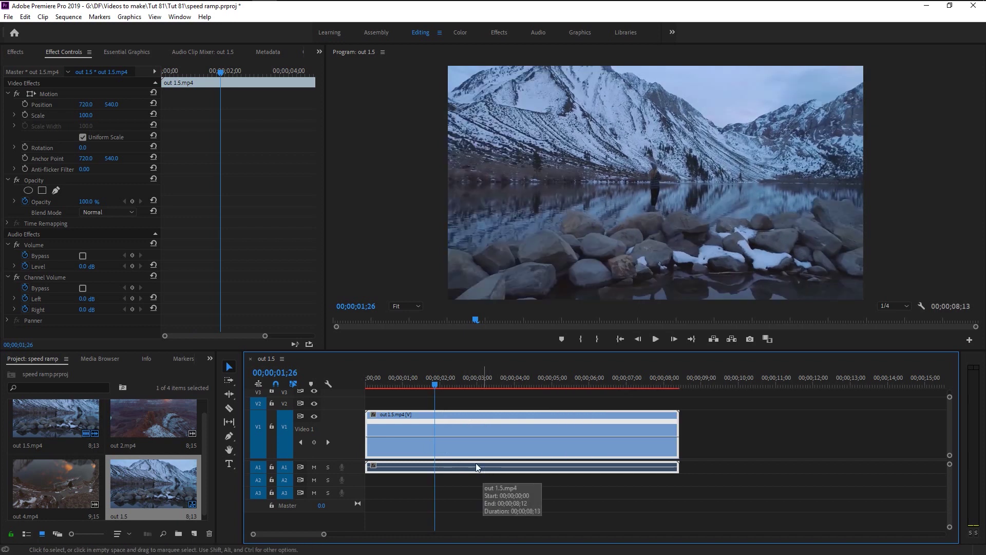
left_click_drag(455, 435, 457, 500)
key("minus")
key("minus")
key("minus")
key("minus")
key("minus")
key("minus")
key("minus")
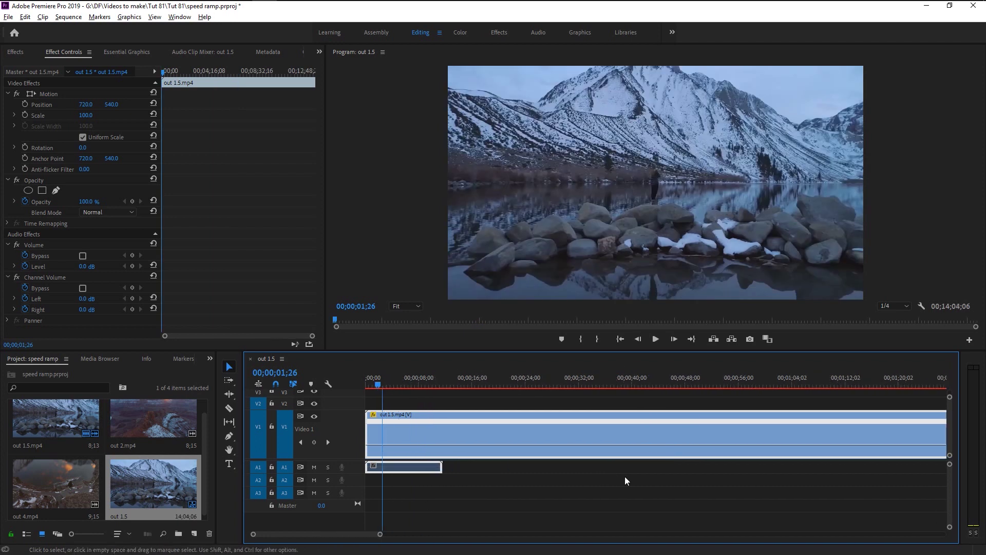
key("ctrl+z")
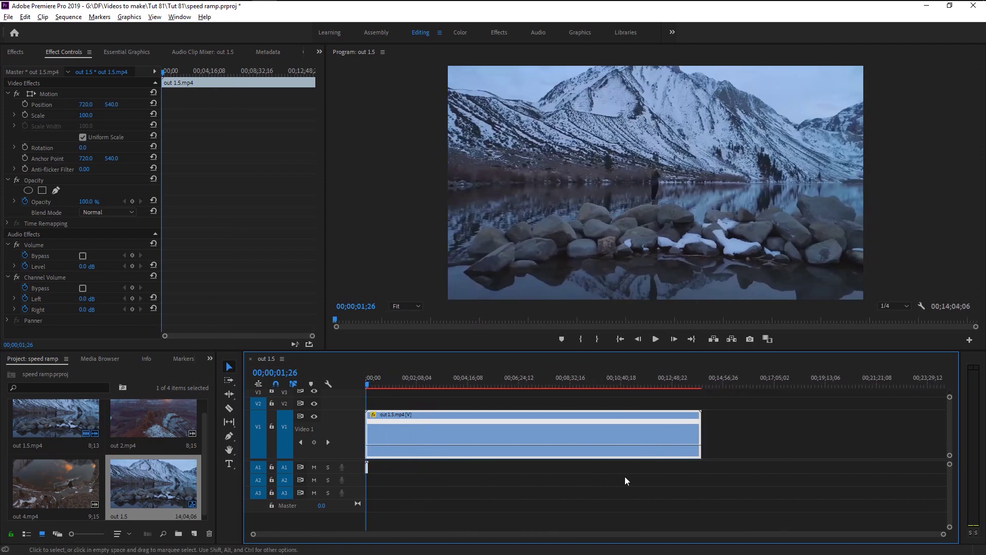
key("ctrl+z")
key("equal")
key("equal")
key("equal")
key("equal")
key("equal")
key("equal")
left_click_drag(390, 384, 437, 385)
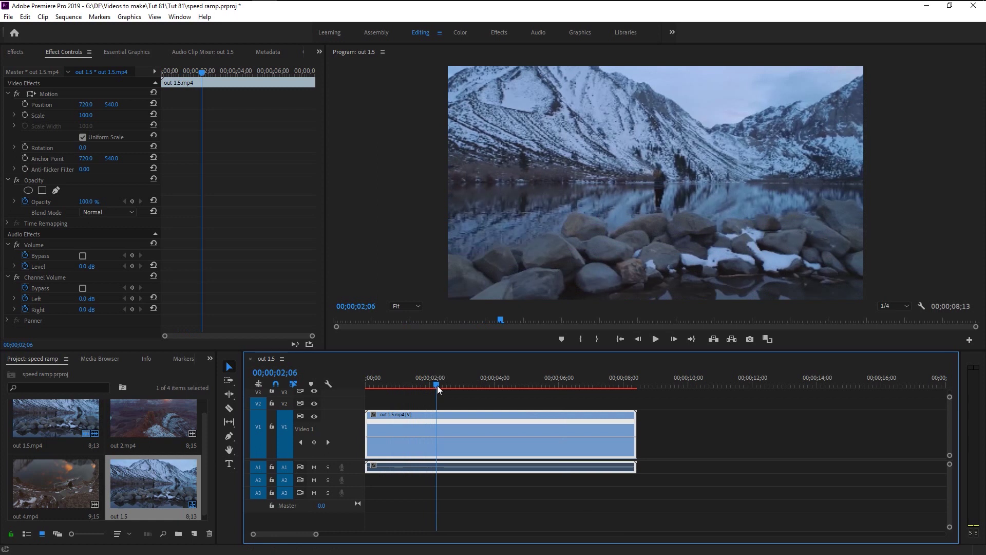
Add speed keyframes at 02;04 and 06;15, then return the playhead to the first one.
left_click(434, 436, "ctrl")
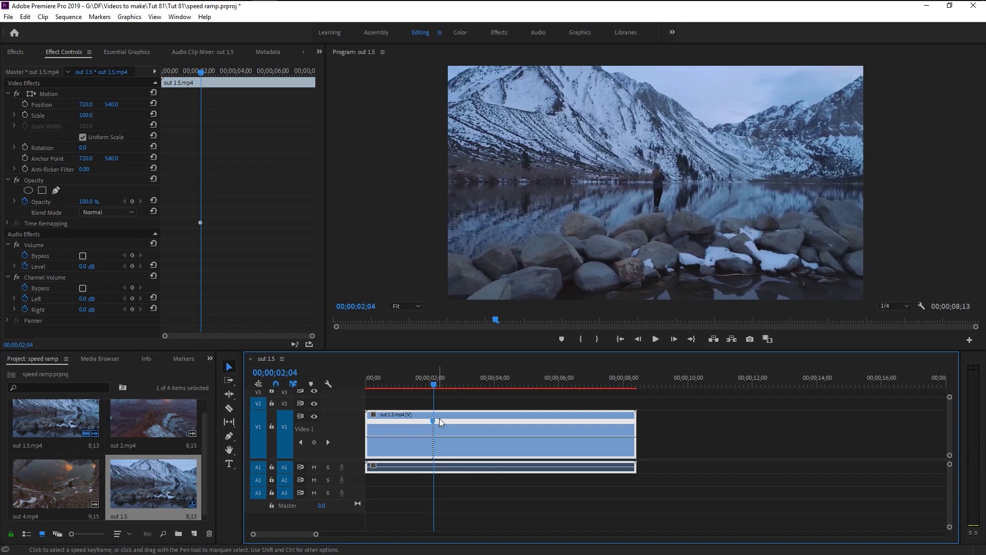
key("space")
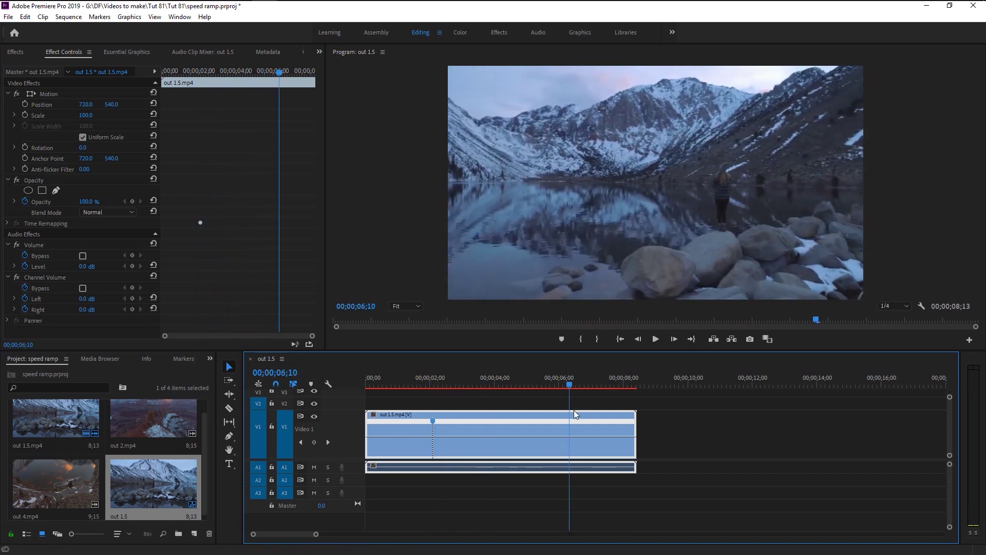
left_click(575, 438, "ctrl")
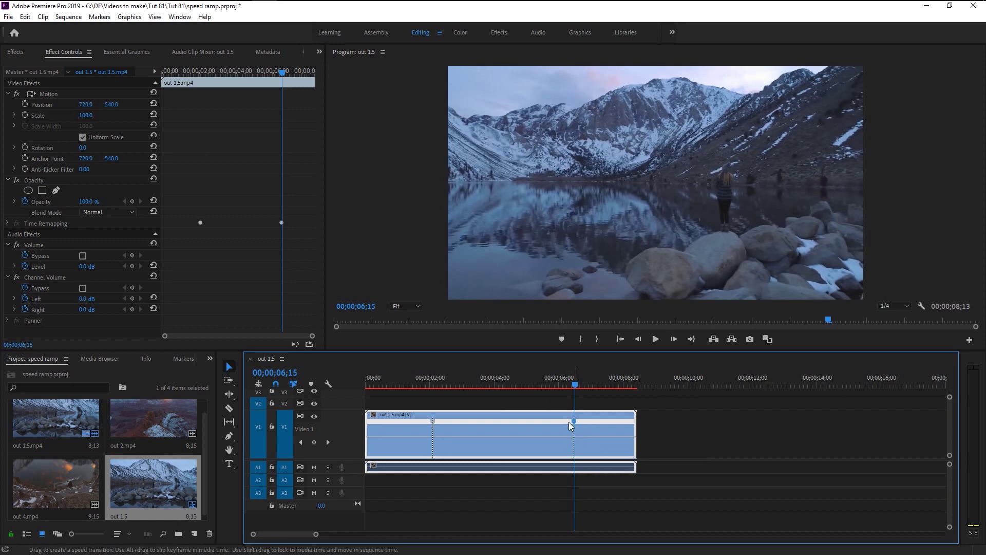
left_click(436, 382)
key("Left")
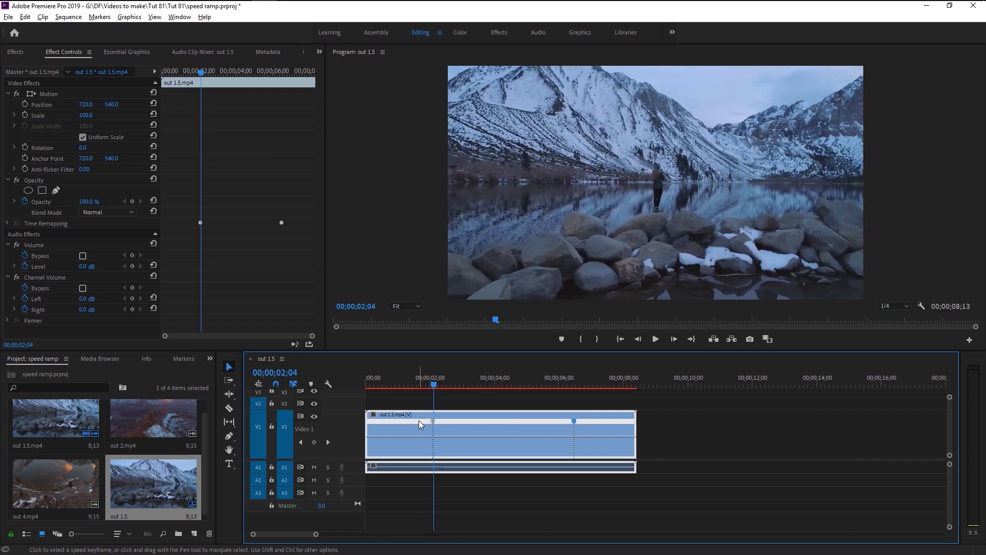
scroll(418, 420, "up", 5)
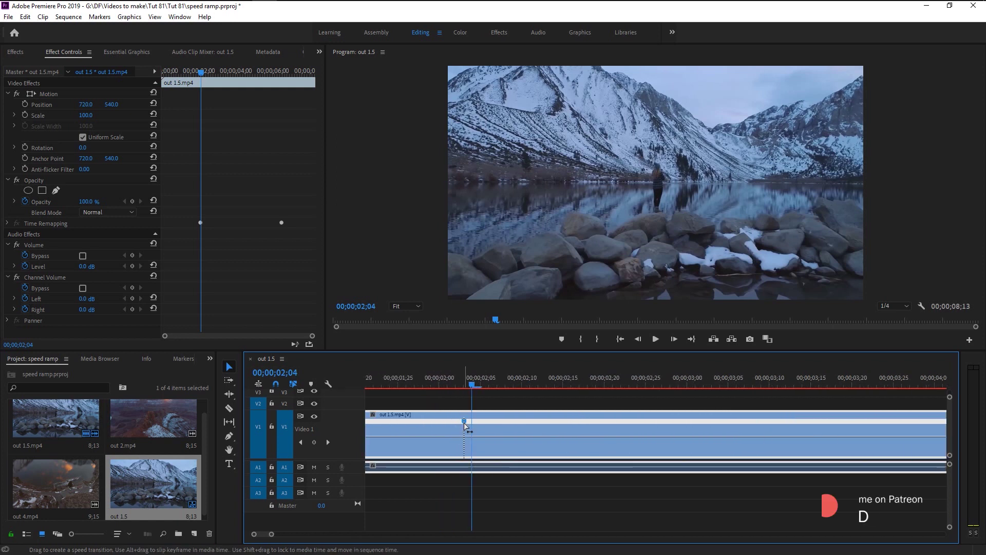
Split the first speed keyframe into a transition and raise the speed after it to 150%.
left_click_drag(466, 425, 491, 428)
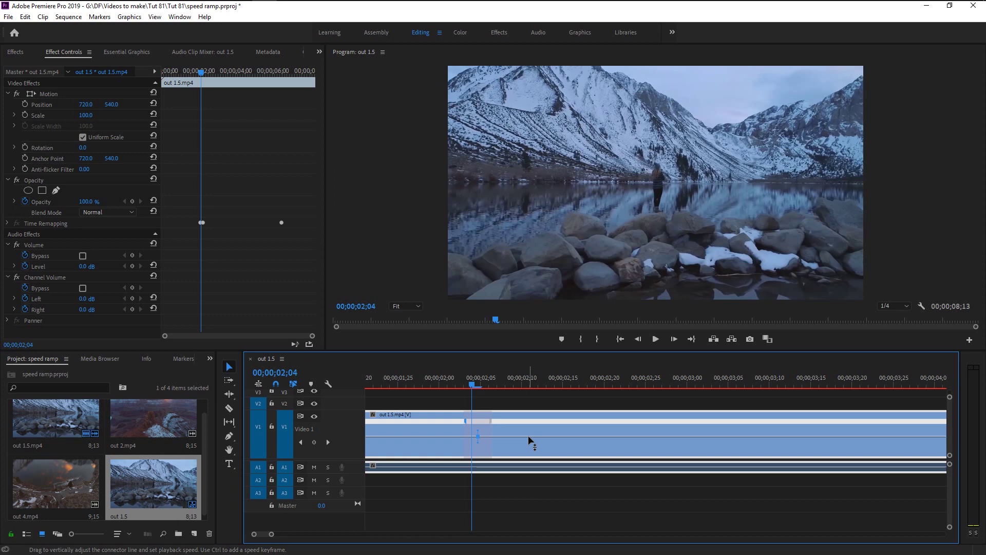
left_click_drag(528, 436, 528, 430)
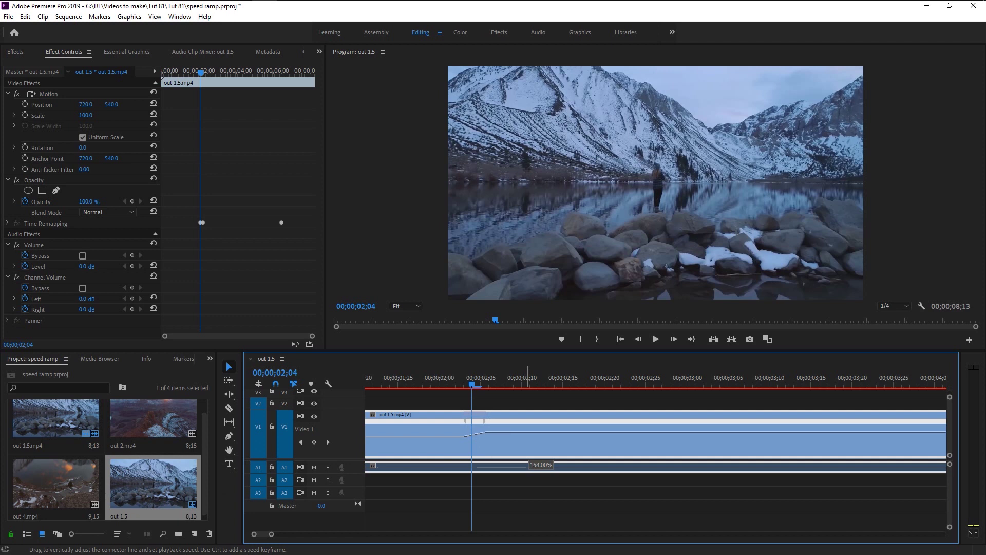
left_click_drag(529, 432, 528, 431)
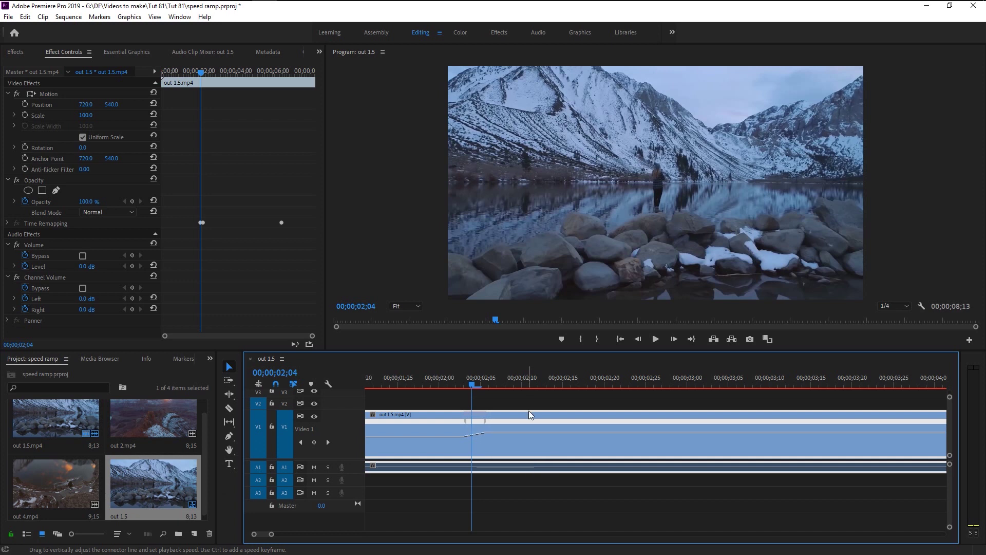
Drag the keyframe's Bezier handles to ease the ramp into a smooth curve.
key("=")
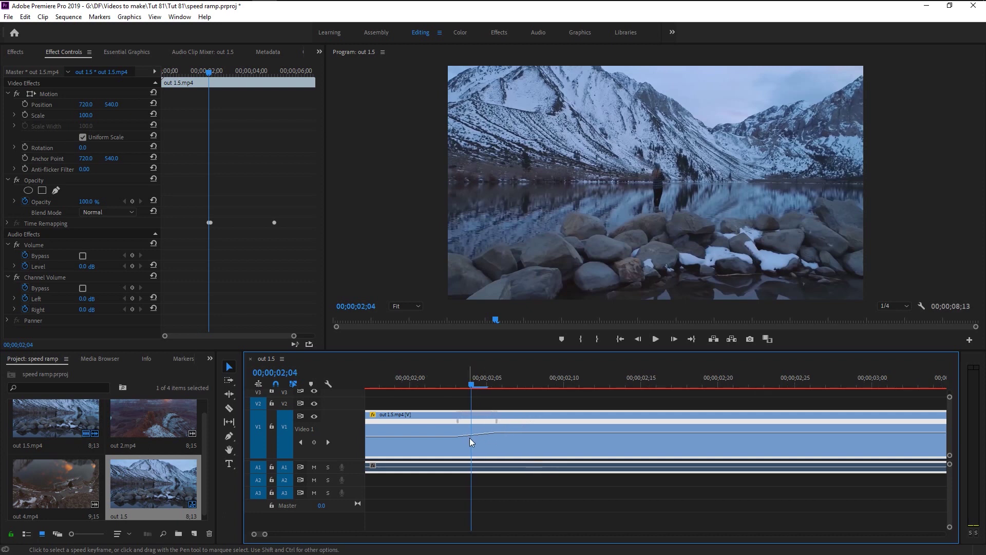
left_click(497, 425)
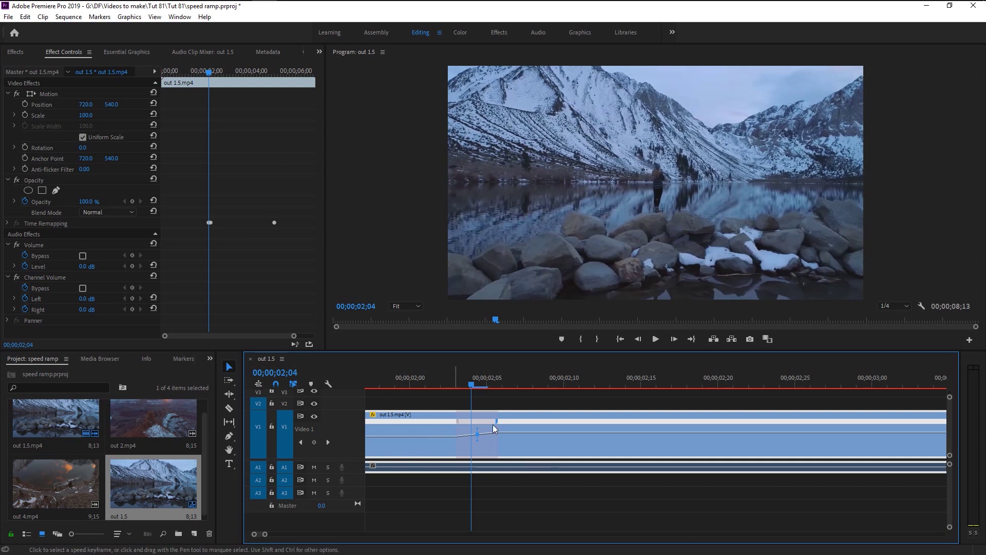
left_click_drag(479, 431, 473, 433)
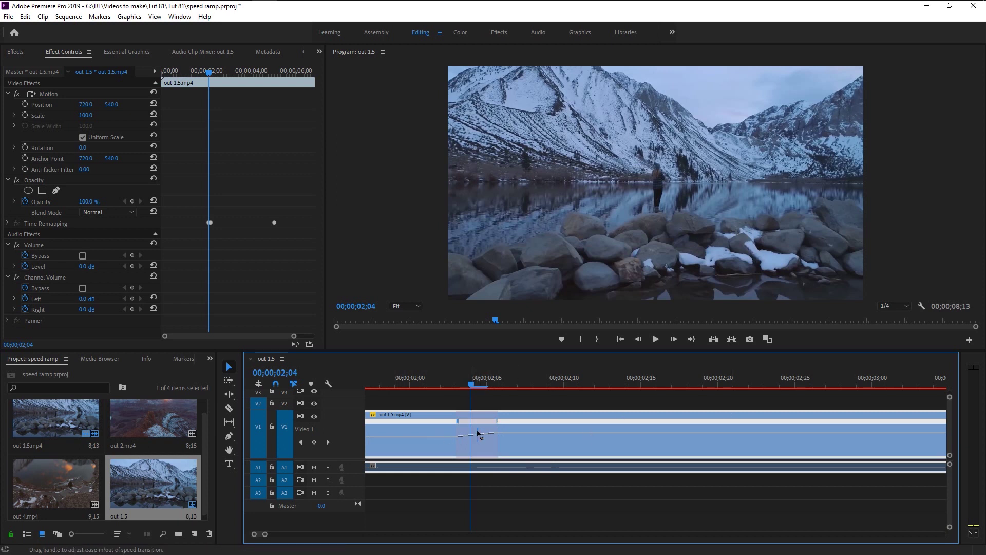
left_click_drag(498, 432, 499, 431)
Split the 5;00 speed keyframe into a ramp and widen both speed ramps.
scroll(559, 445, "down", 4)
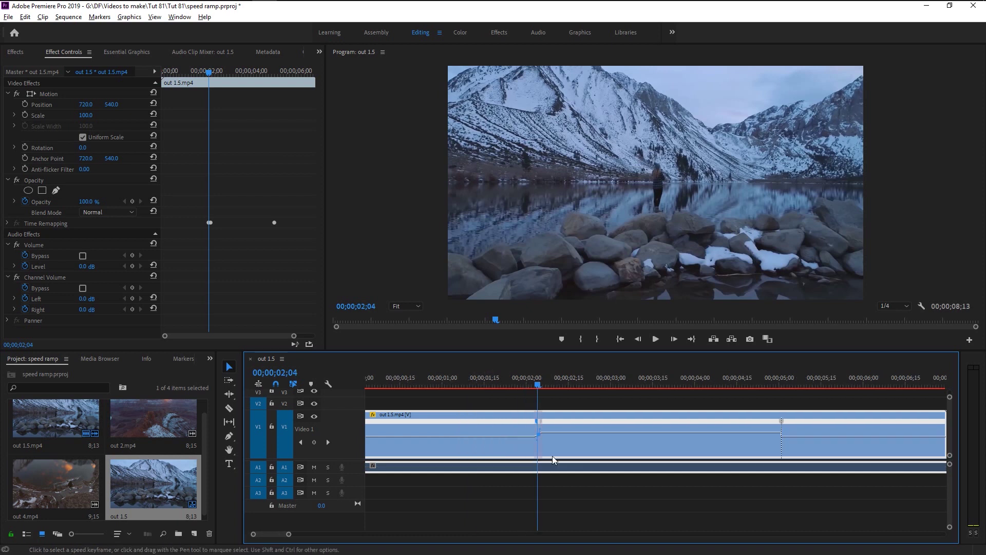
scroll(563, 443, "up", 2)
scroll(565, 443, "up", 1)
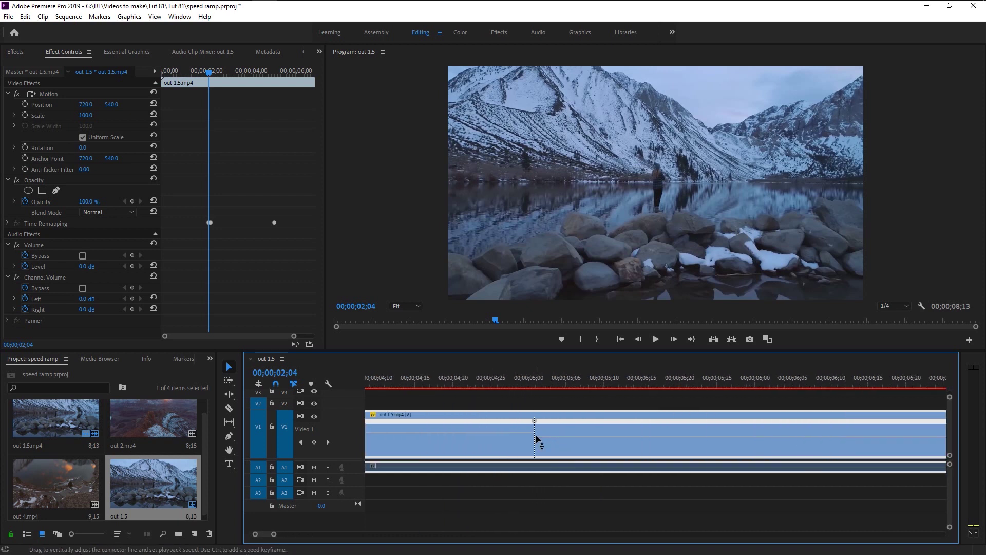
left_click(536, 421)
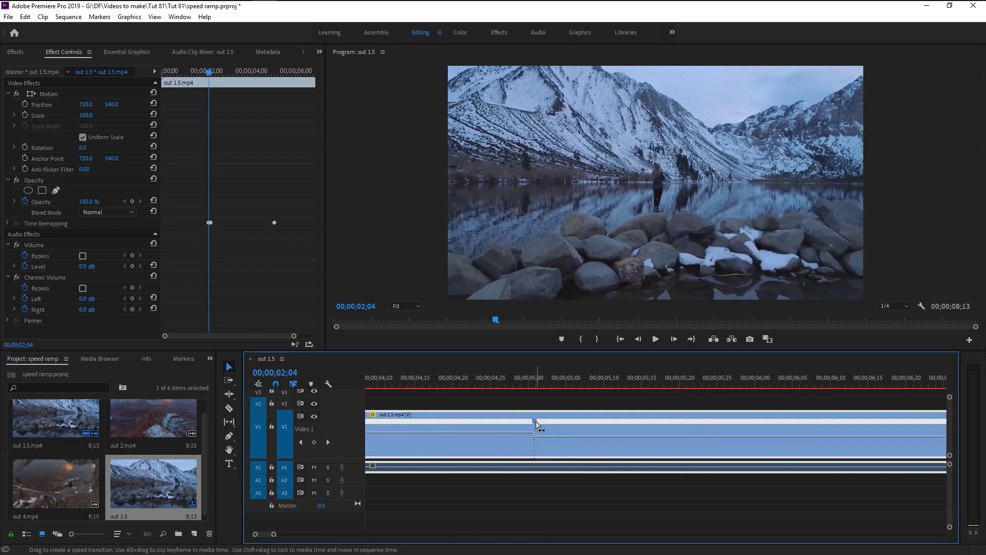
left_click_drag(537, 424, 579, 430)
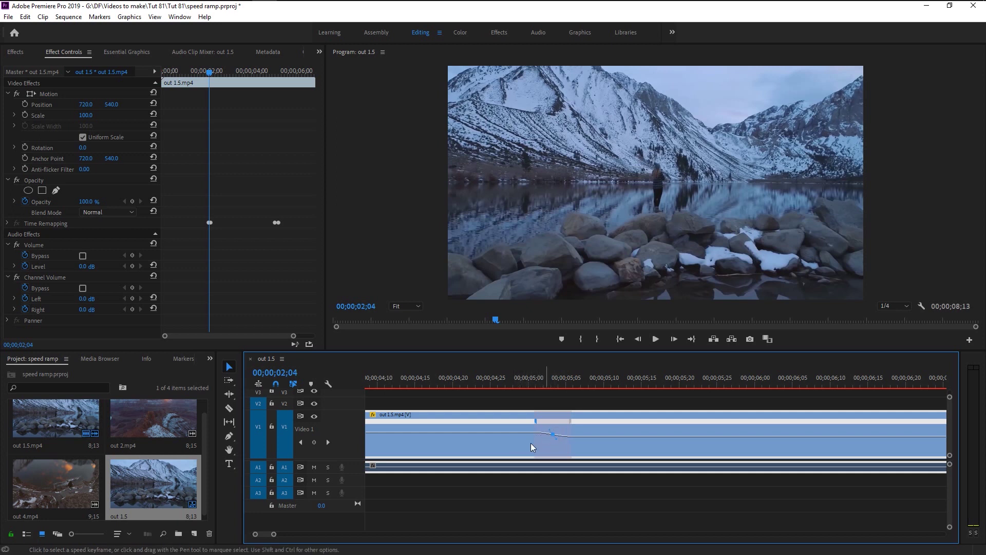
key("minus")
key("minus")
key("minus")
key("minus")
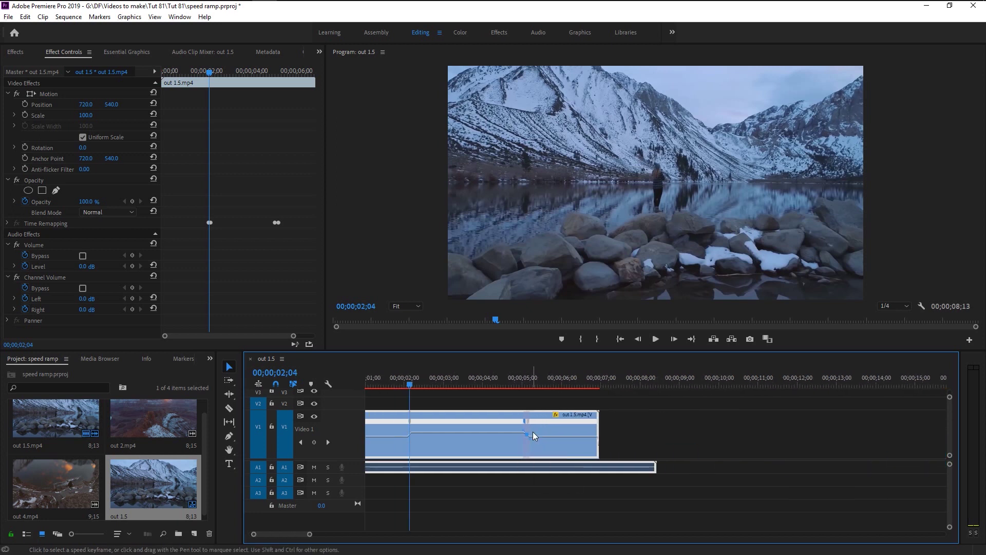
left_click_drag(531, 426, 534, 430)
key("equal")
key("equal")
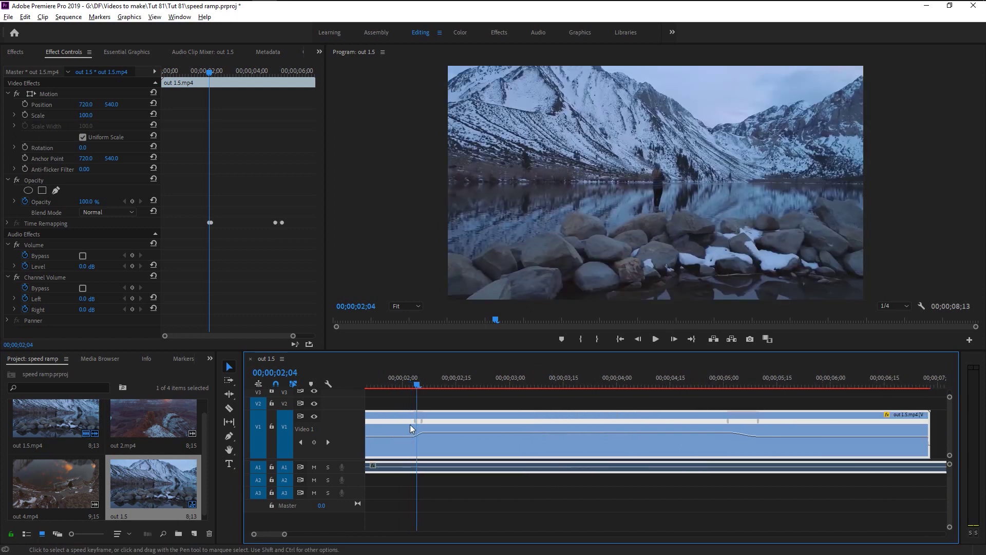
left_click_drag(418, 422, 404, 425)
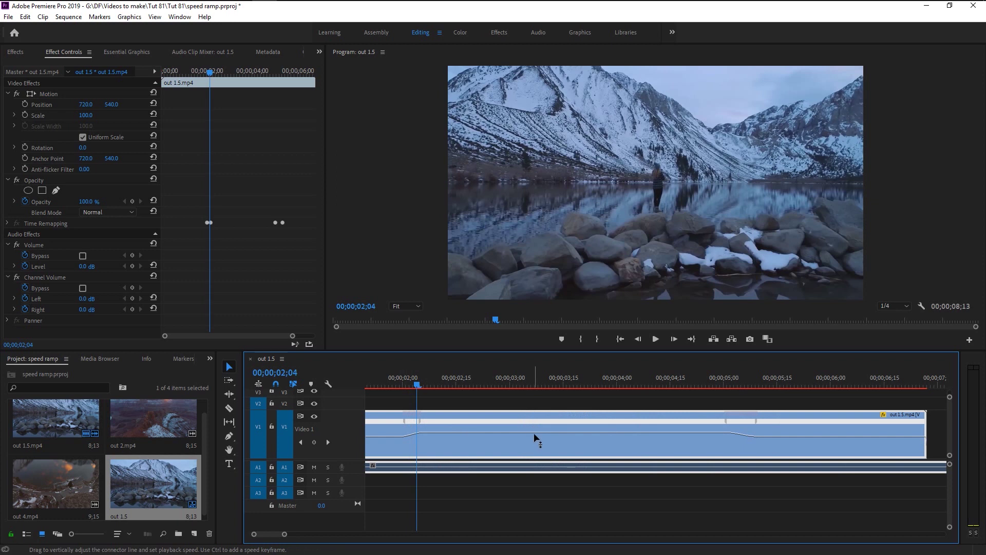
Raise the section between the two ramps to about 407% speed.
key("minus")
key("minus")
left_click_drag(553, 432, 553, 420)
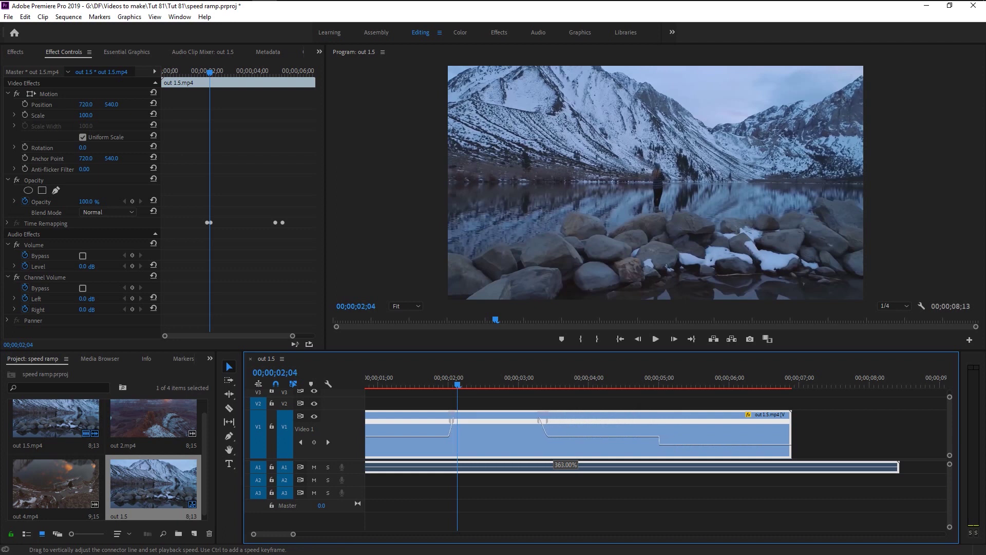
left_click_drag(553, 415, 553, 413)
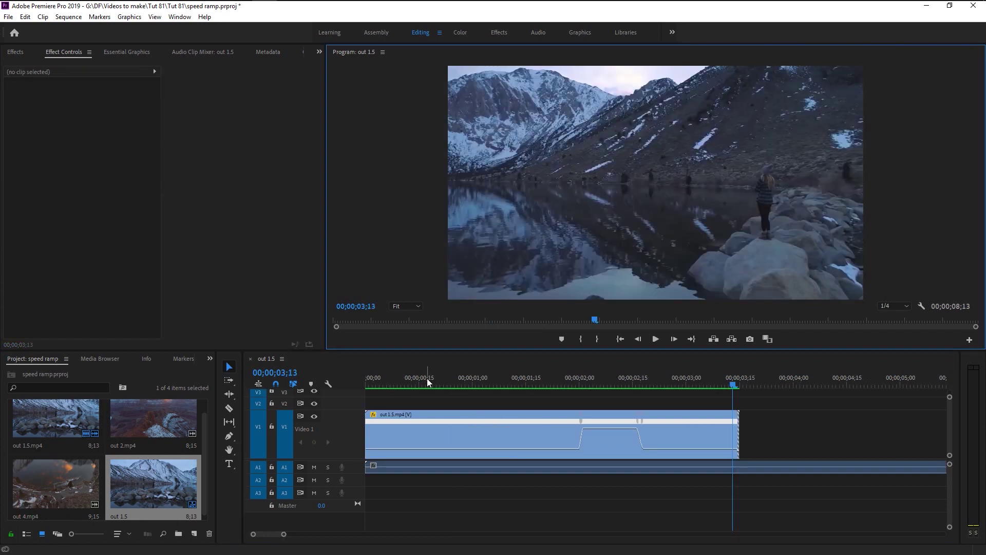
left_click(426, 380)
key("space")
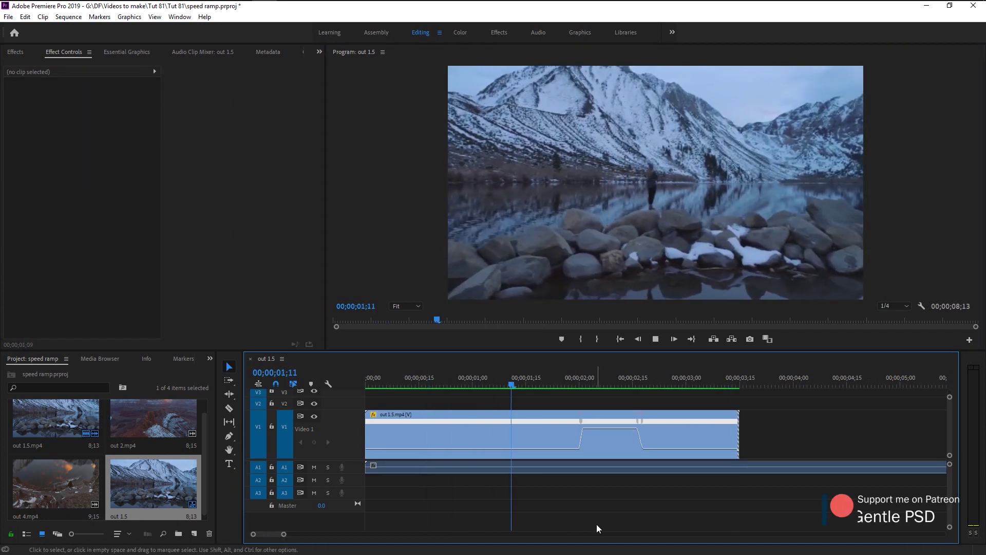
key("space")
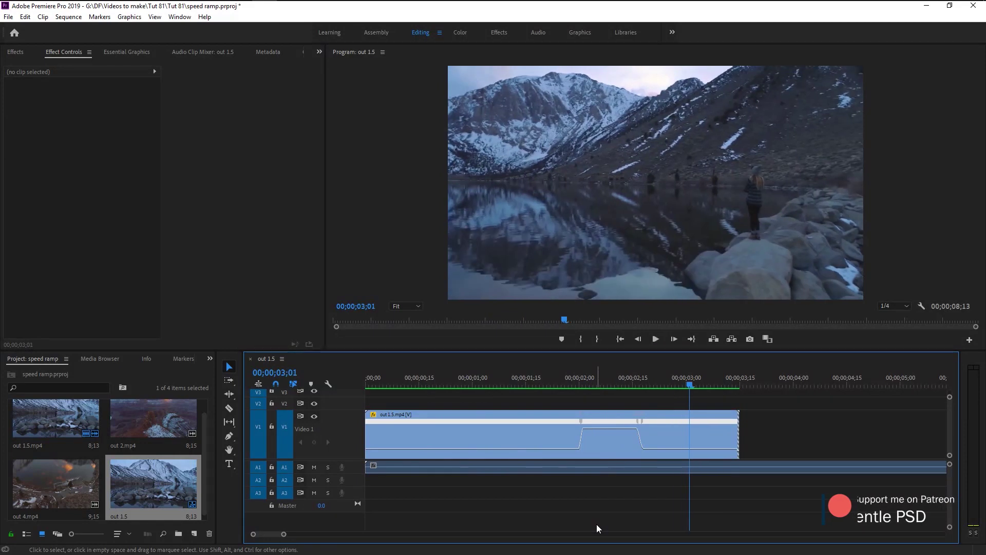
left_click(533, 380)
key("space")
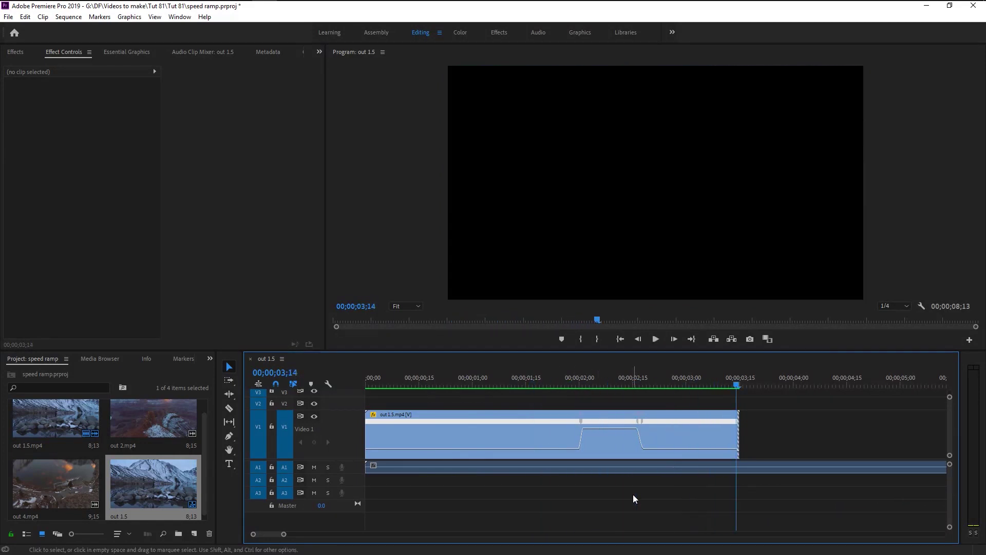
left_click(388, 382)
key("space")
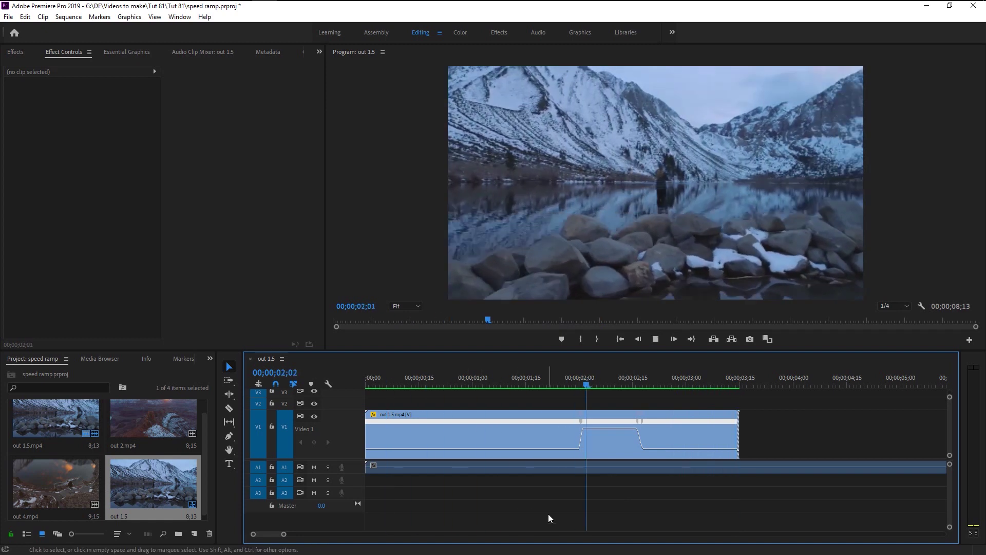
key("space")
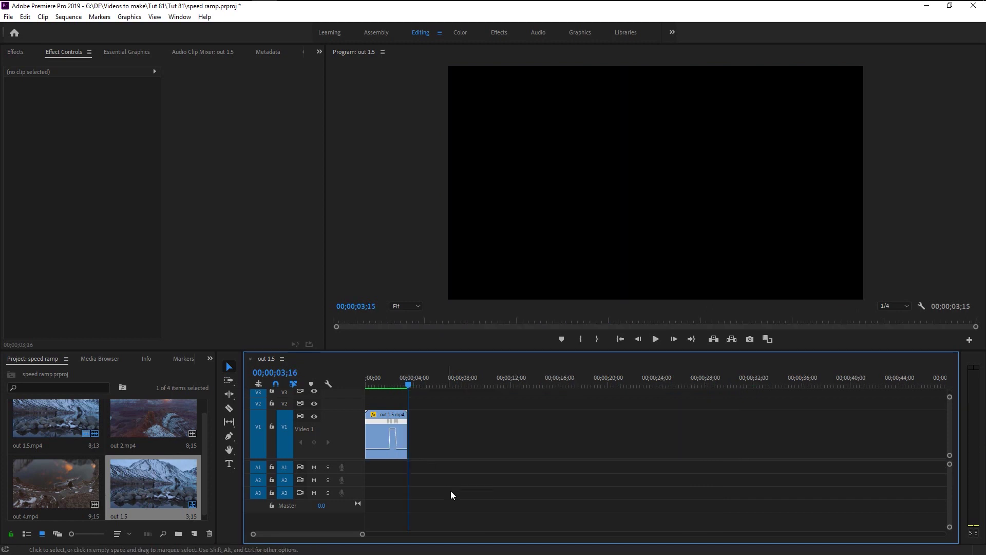
left_click(54, 477)
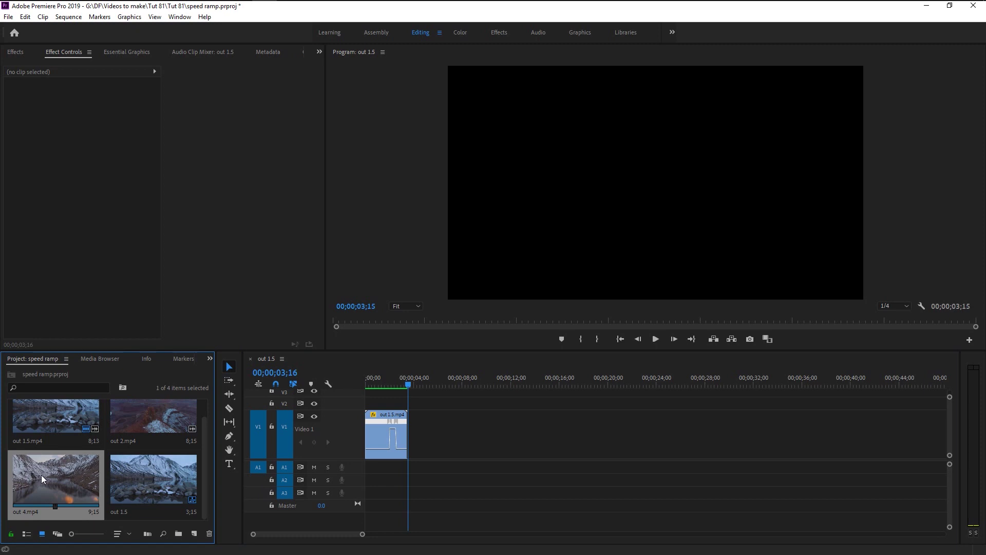
Place out 4.mp4 on V1 at about 13 seconds and play it back.
left_click_drag(41, 474, 523, 443)
scroll(557, 470, "up", 2)
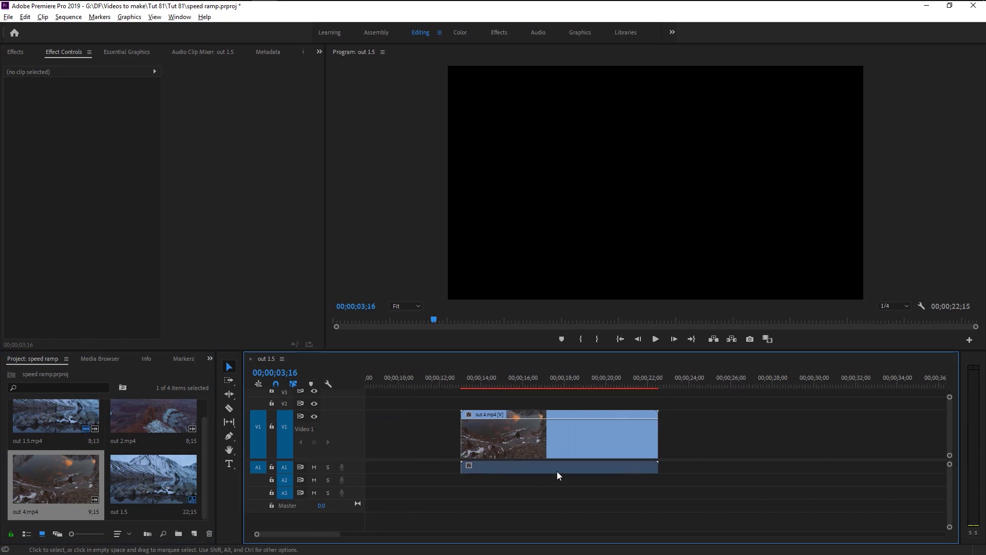
left_click(465, 379)
key("space")
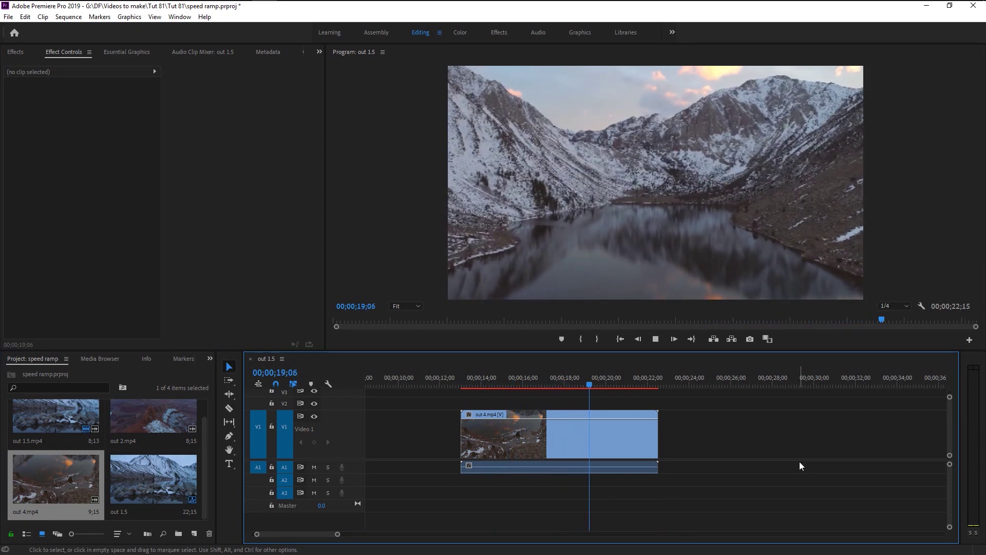
key("space")
key("equal")
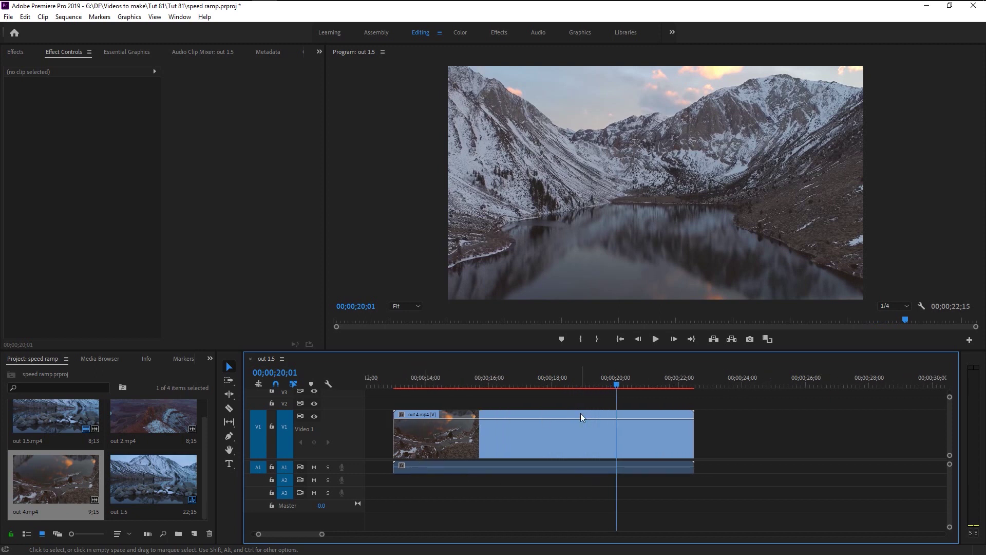
Show the Time Remapping > Speed line on out 4.mp4 and park the playhead at 15;26.
left_click(566, 433)
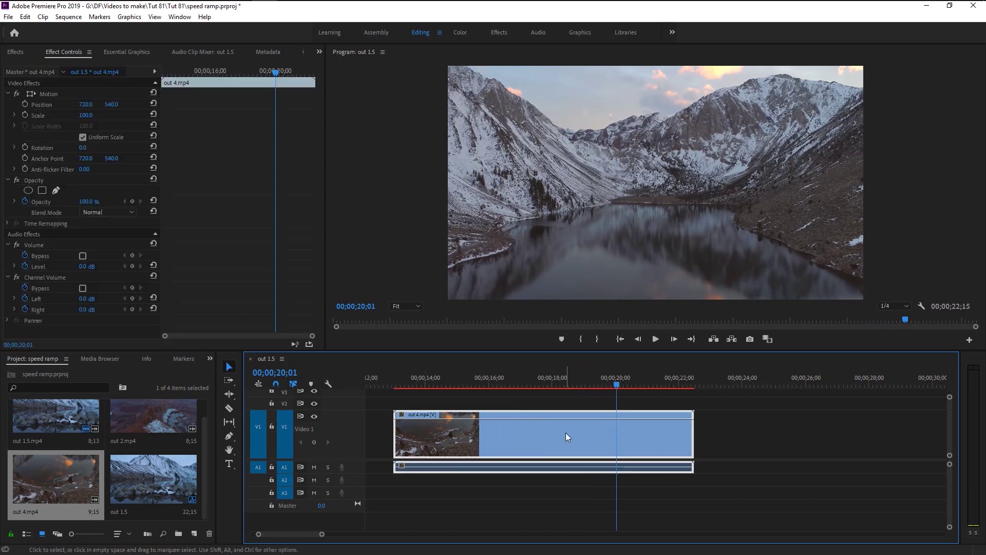
right_click(566, 433)
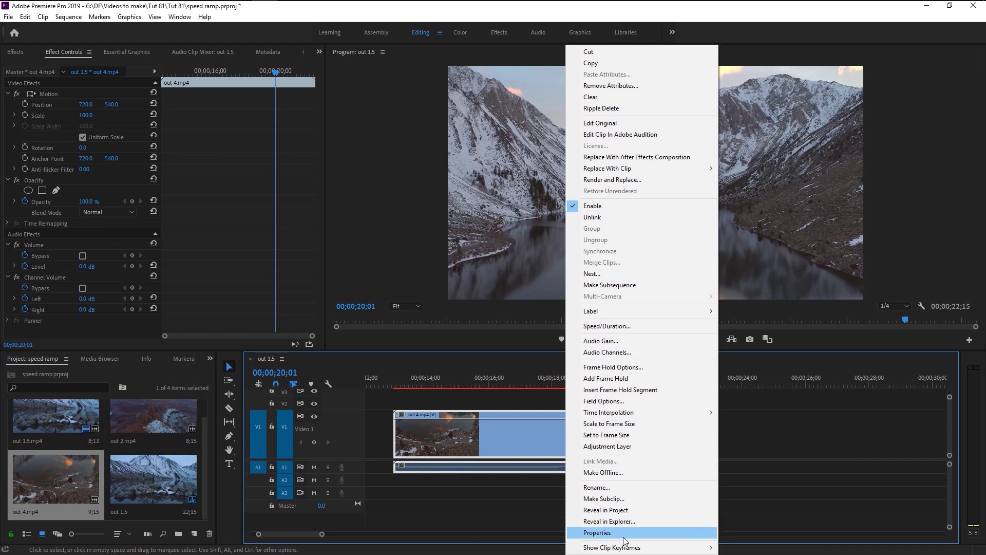
mouse_move(630, 548)
mouse_move(799, 551)
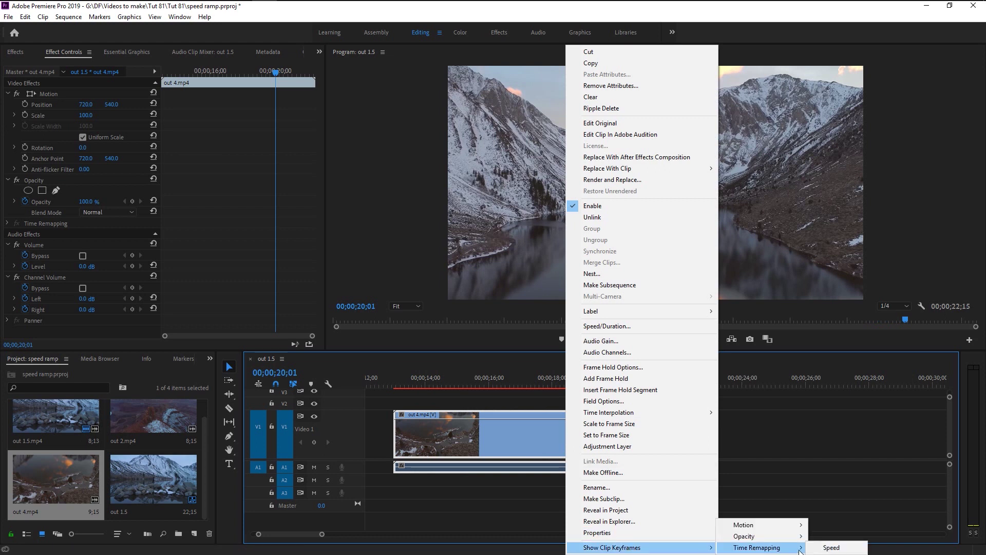
left_click(832, 548)
scroll(443, 474, "up", 2, "alt")
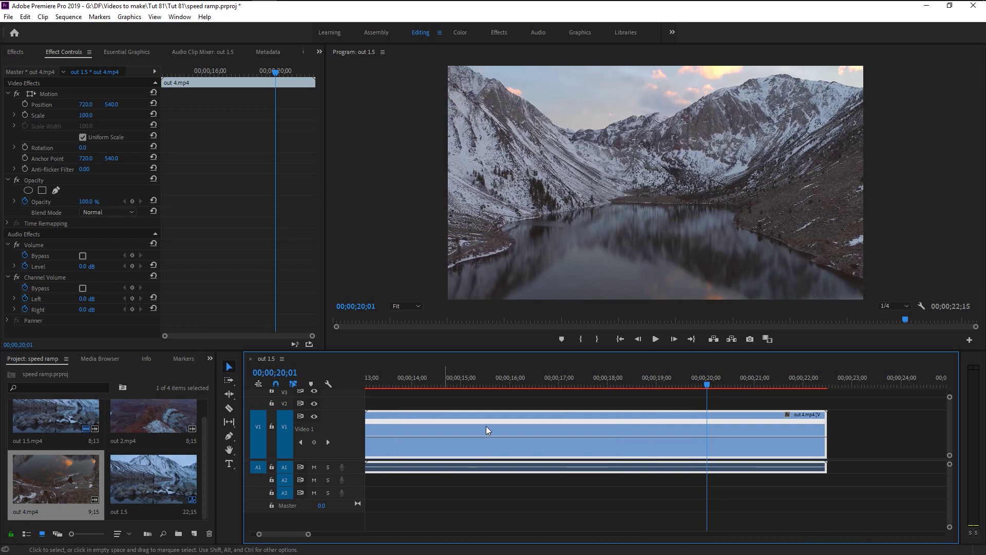
left_click(499, 386)
Add a speed keyframe to out 4.mp4 at about 16;06.
scroll(505, 442, "down", 2, "alt")
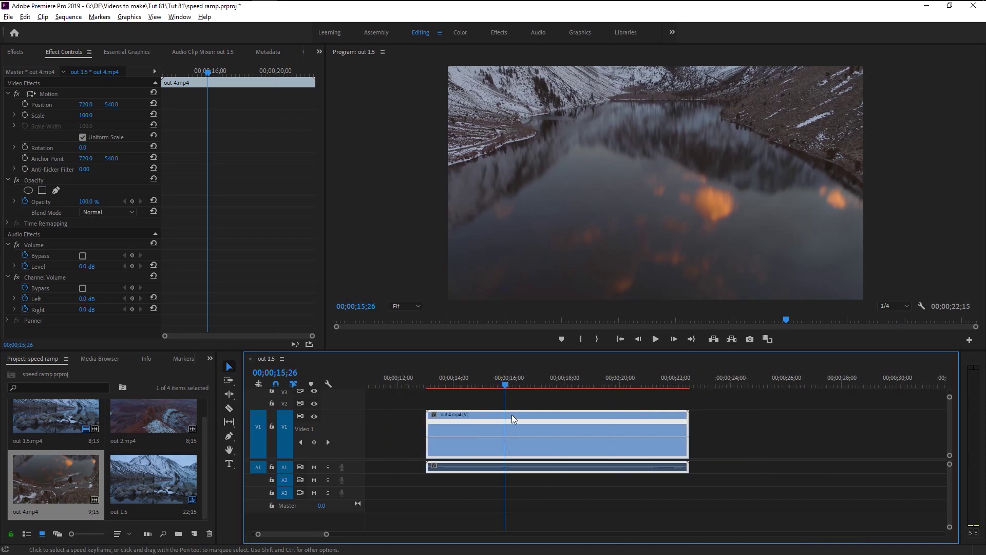
left_click_drag(507, 383, 576, 410)
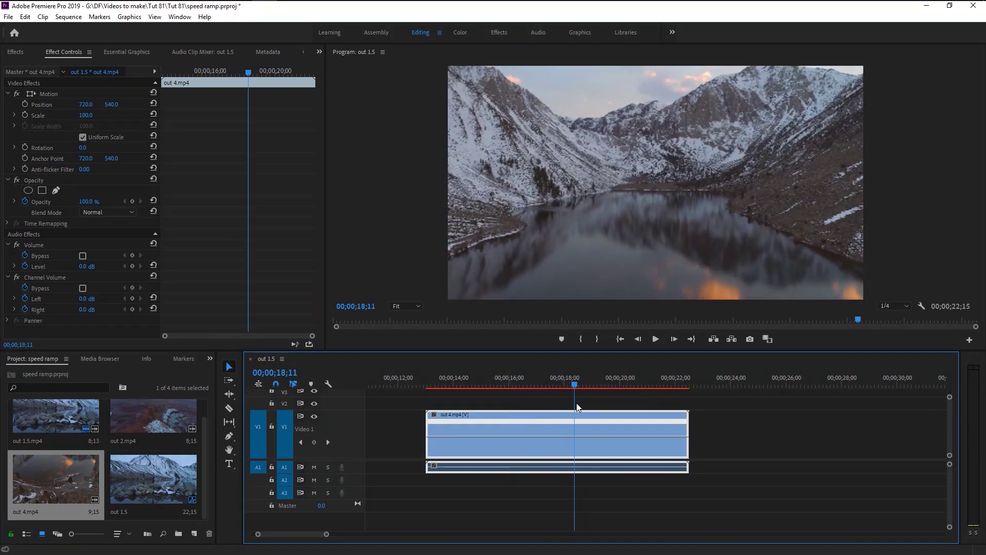
left_click(574, 437, "ctrl")
key("=")
key("=")
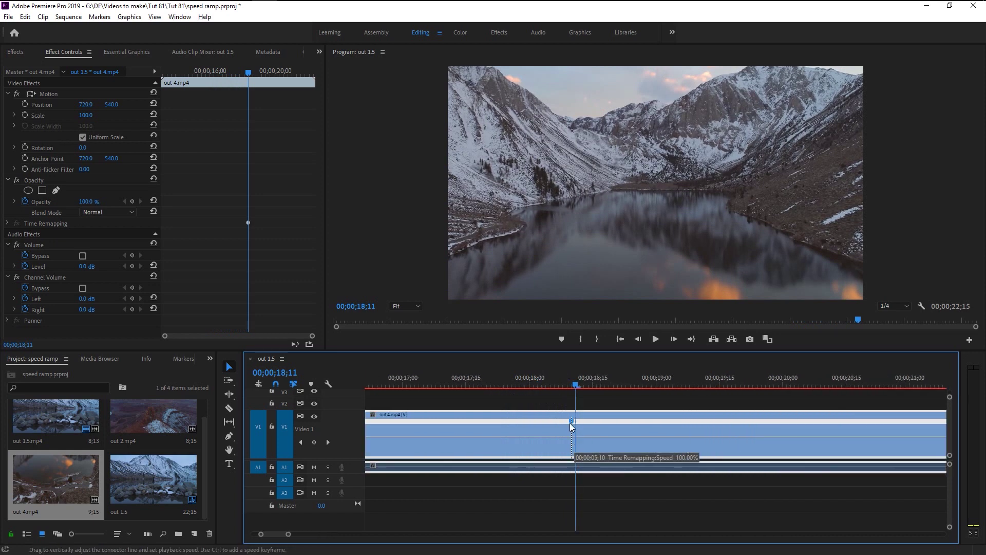
Split the keyframe into an eased ramp and speed the part before it to about 343%.
left_click_drag(586, 426, 595, 426)
left_click_drag(288, 534, 279, 532)
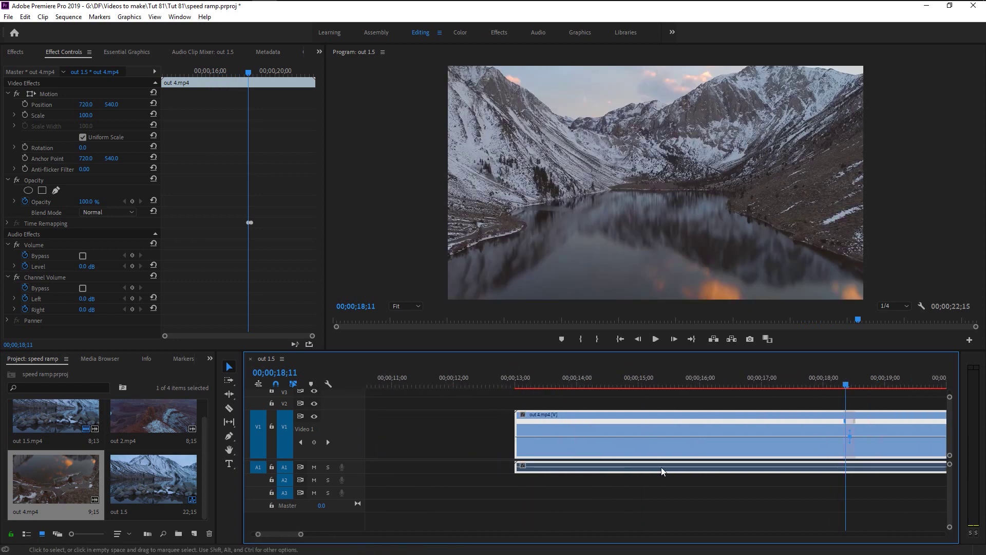
left_click_drag(683, 436, 683, 421)
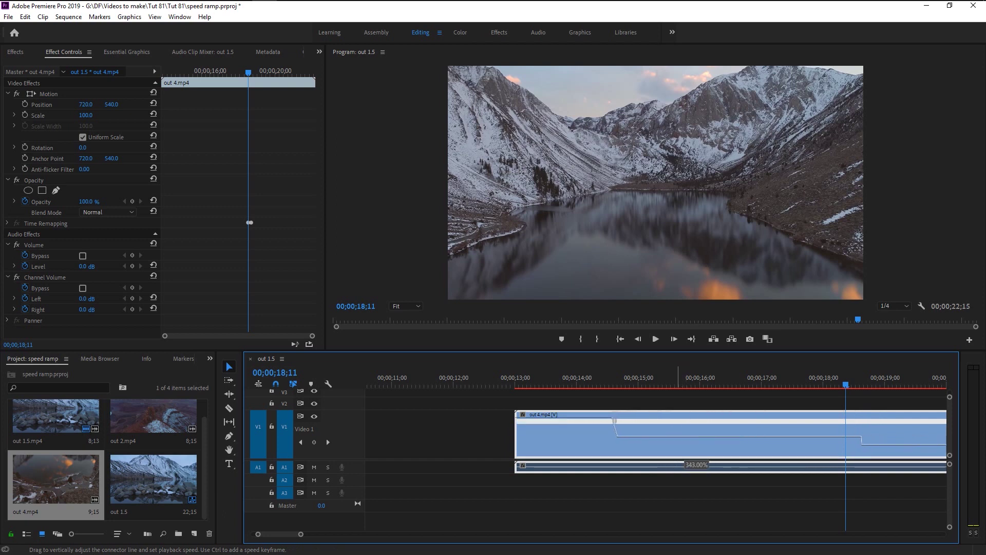
left_click_drag(680, 288, 682, 264)
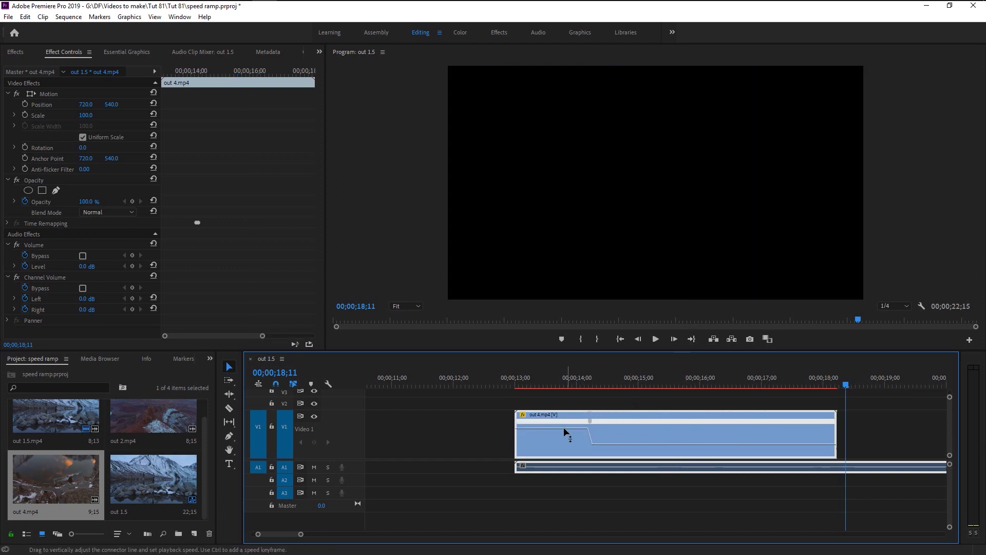
Raise out 4.mp4's opening speed, widen the ramp to end at 13;23, and ease it into a curve.
left_click_drag(557, 433, 560, 420)
scroll(566, 425, "up", 6)
scroll(560, 433, "up", 3)
left_click_drag(541, 423, 551, 425)
left_click(530, 437)
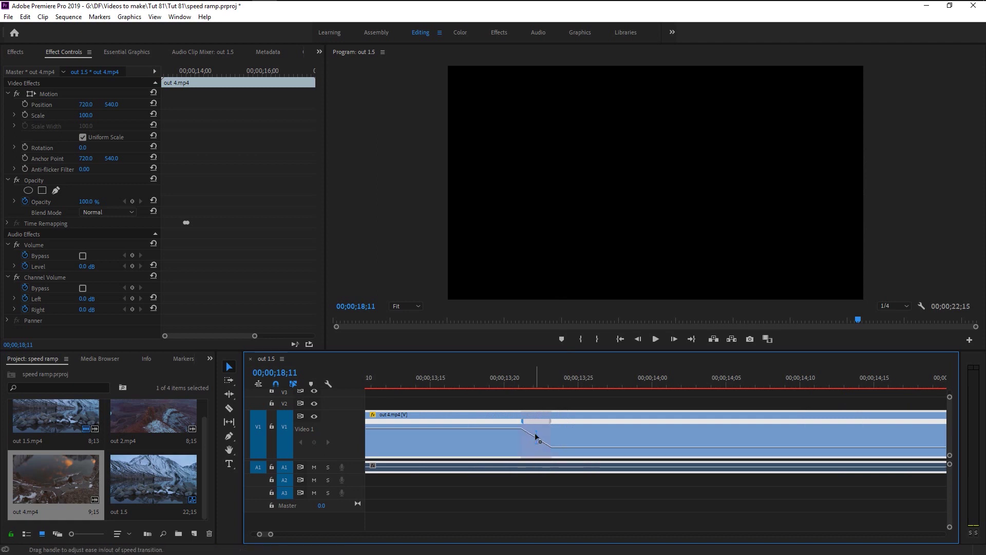
left_click_drag(536, 437, 465, 452)
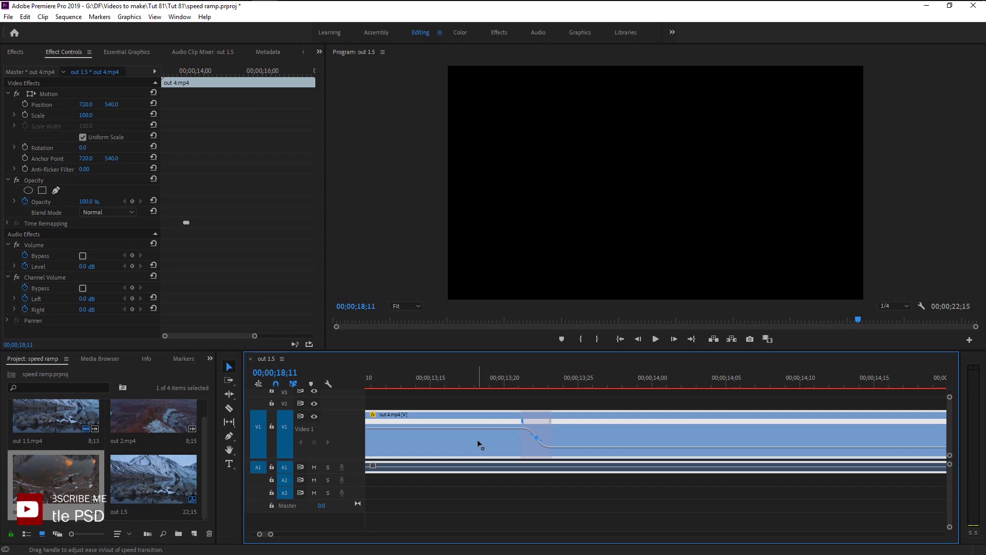
Return the playhead to out 4.mp4's start and play back the speed ramp.
scroll(539, 449, "down", 3)
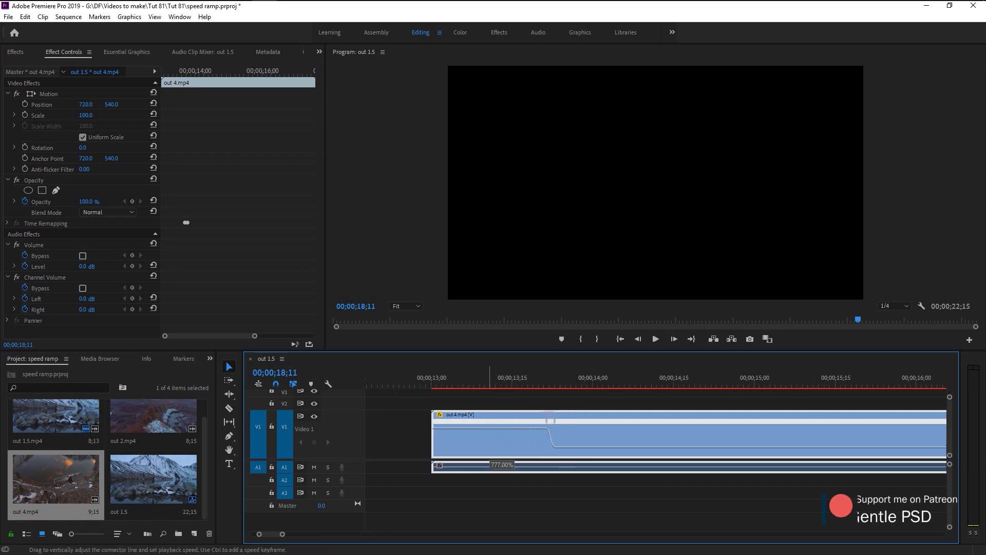
scroll(472, 383, "down", 3)
left_click(471, 383)
left_click(534, 507)
key("=")
Play the out 4.mp4 speed ramp from its start twice to review it.
key("space")
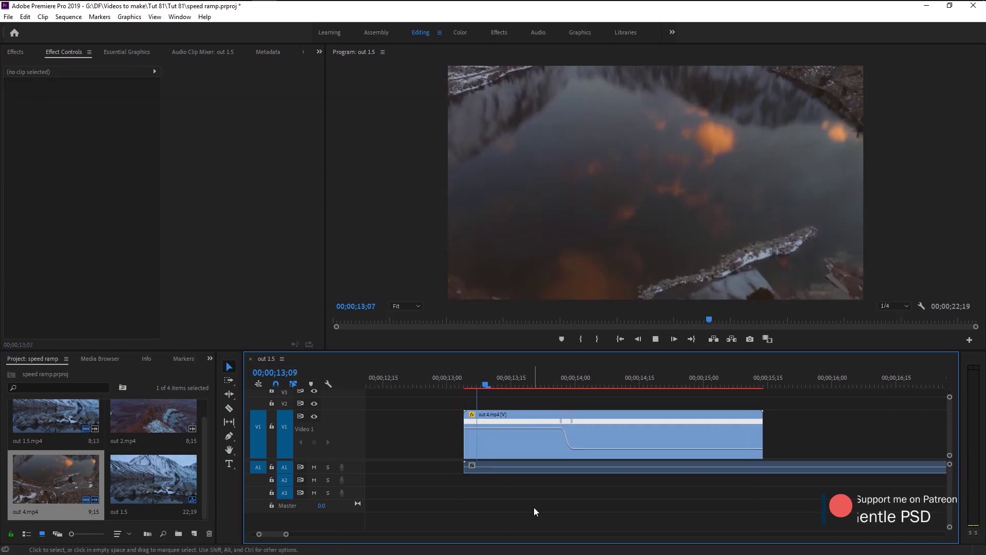
key("space")
left_click(461, 384)
key("space")
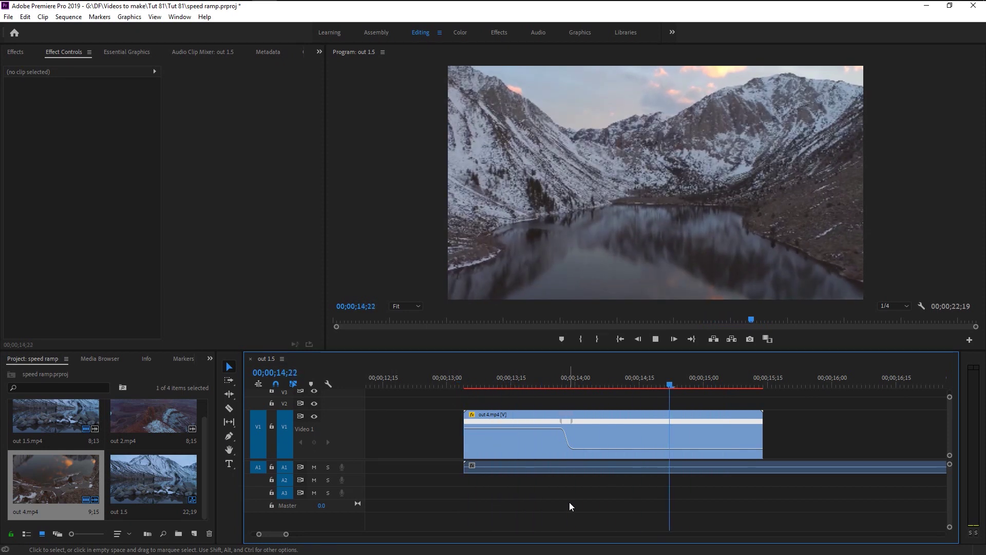
key("space")
Replay the ramp to 15;09, then shift the speed keyframe later, keeping the opening at 550%.
left_click(465, 384)
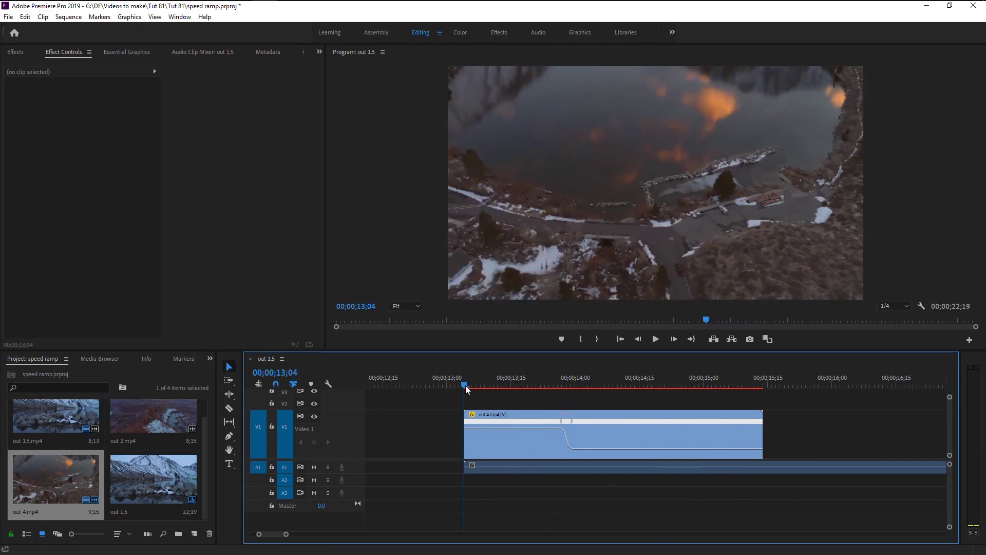
key("space")
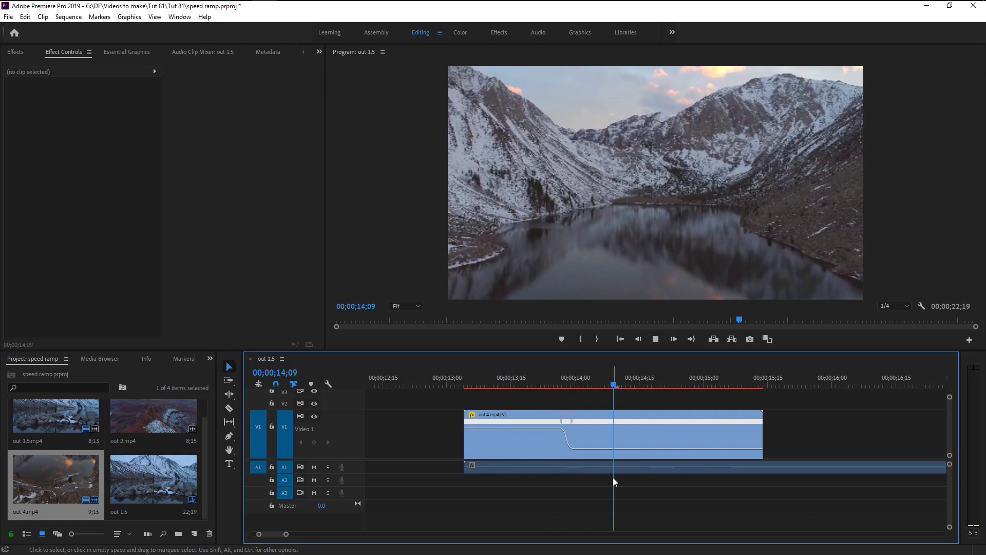
key("space")
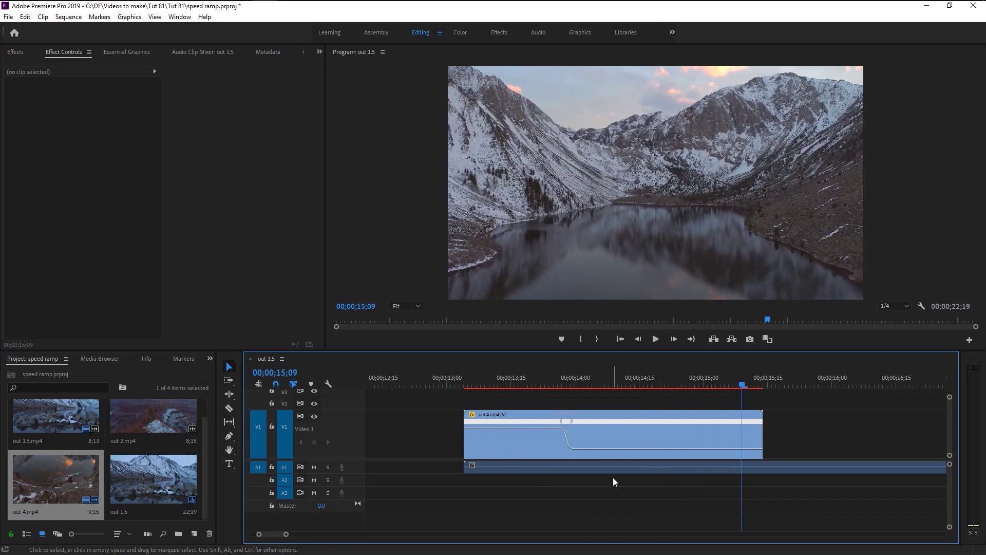
left_click(572, 424)
left_click_drag(573, 424, 580, 436)
Add out 1.5.mp4 to the video track, then unlink and delete its audio.
scroll(615, 515, "down", 6, "alt")
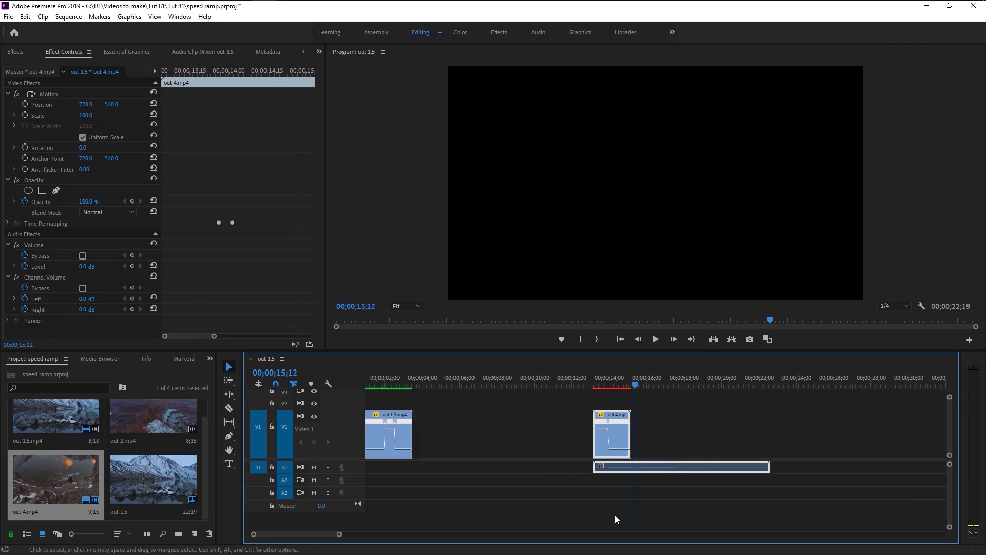
scroll(615, 515, "down", 5, "alt")
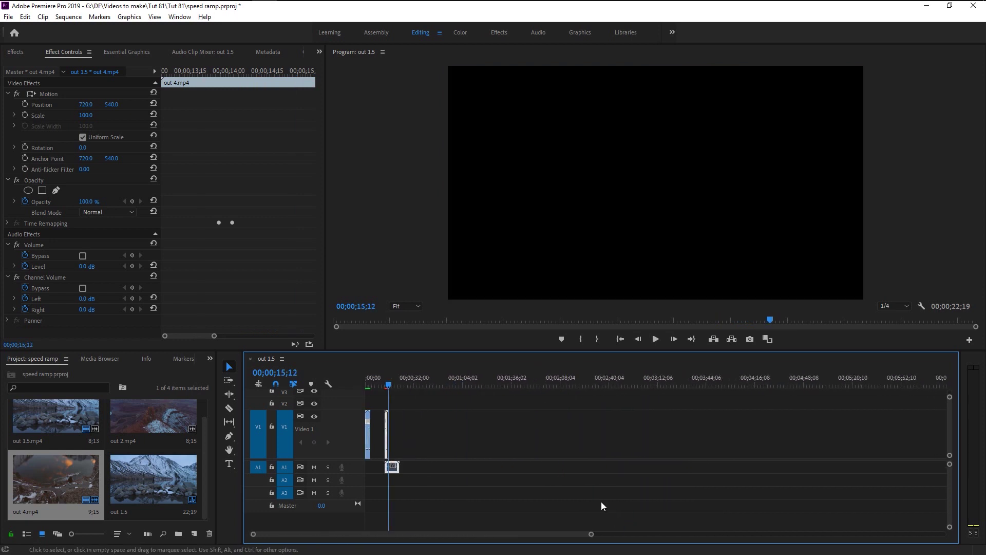
left_click(600, 500)
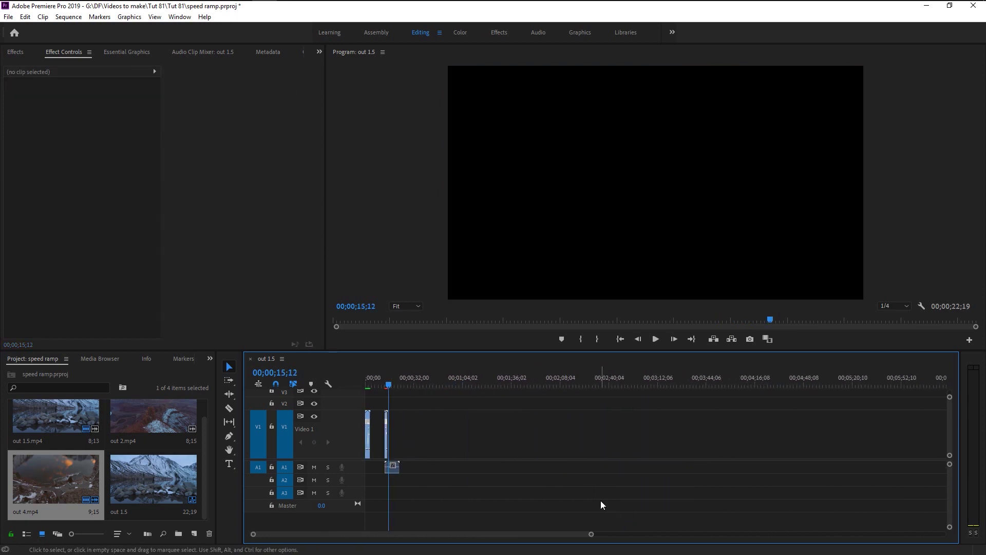
left_click_drag(38, 424, 565, 472)
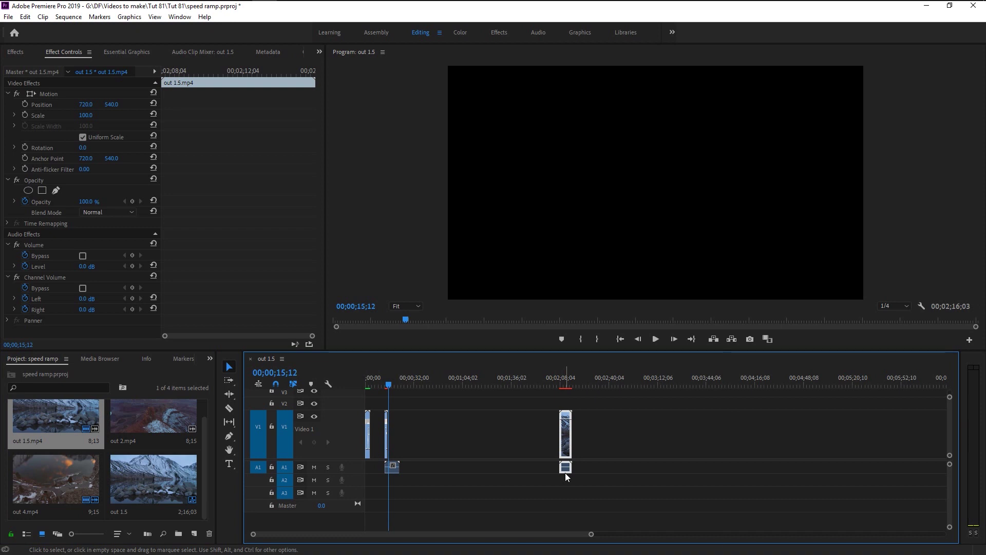
right_click(565, 473)
left_click(623, 217)
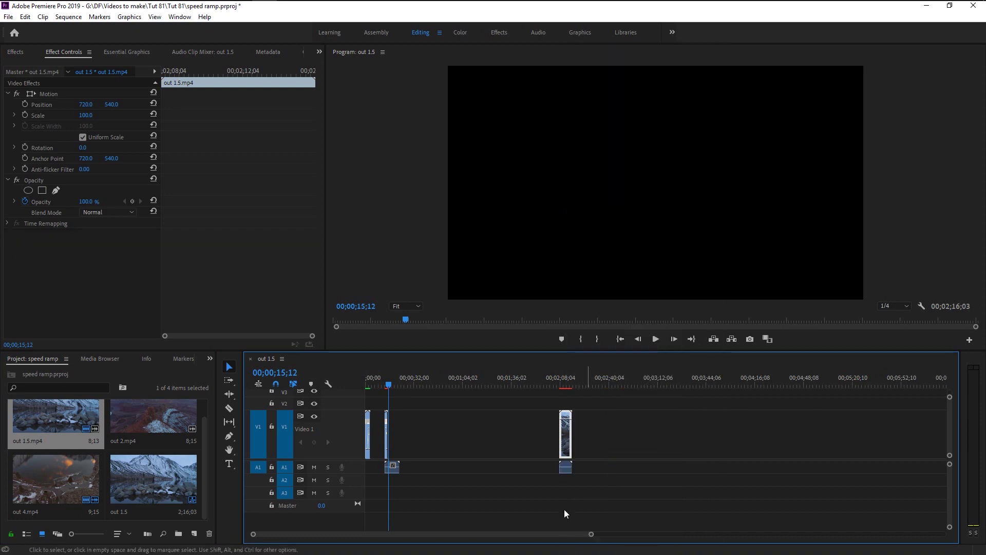
left_click(564, 510)
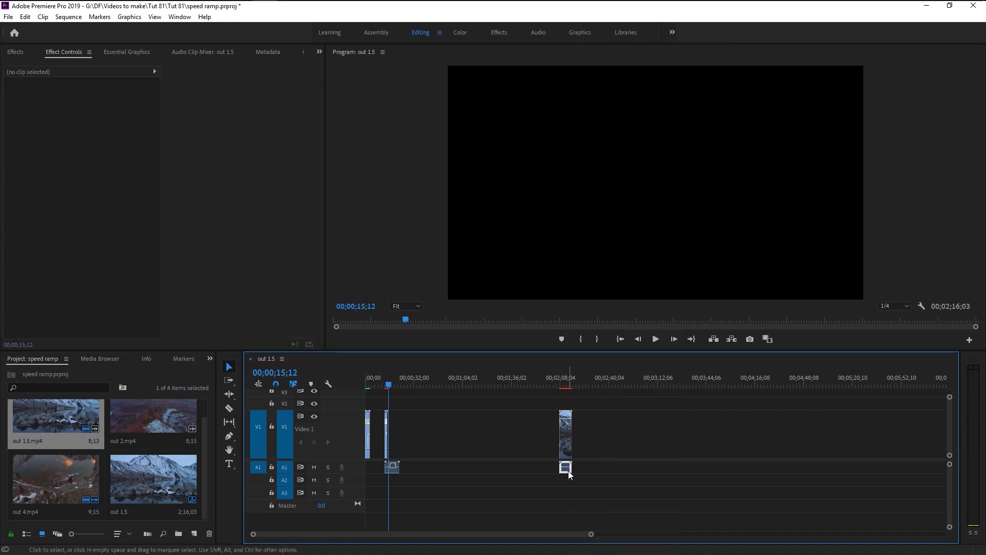
left_click(568, 471)
key("Delete")
Place out 2.mp4 on the timeline after out 1.5.mp4, at about 00;02;44.
left_click(137, 430)
left_click_drag(137, 430, 651, 461)
scroll(626, 460, "up", 8)
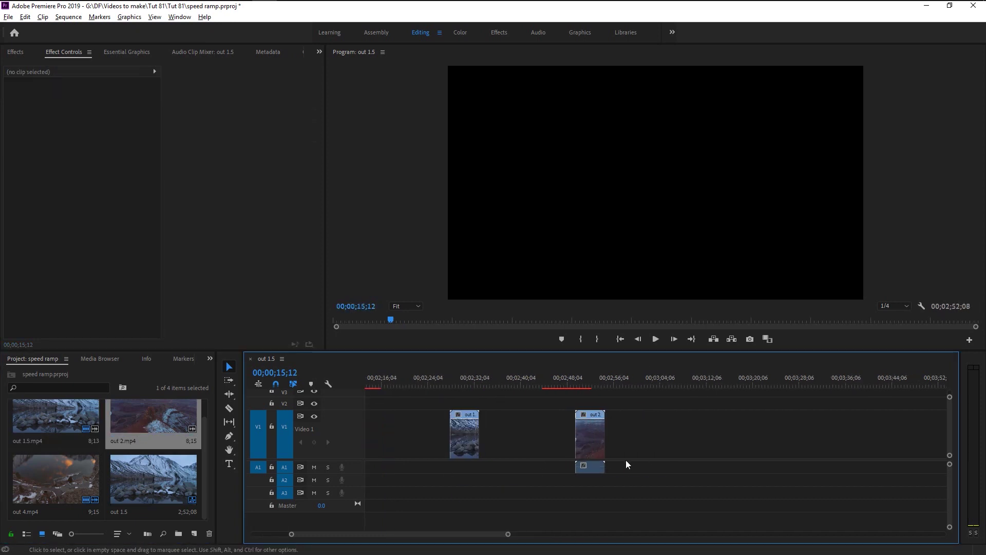
left_click(437, 385)
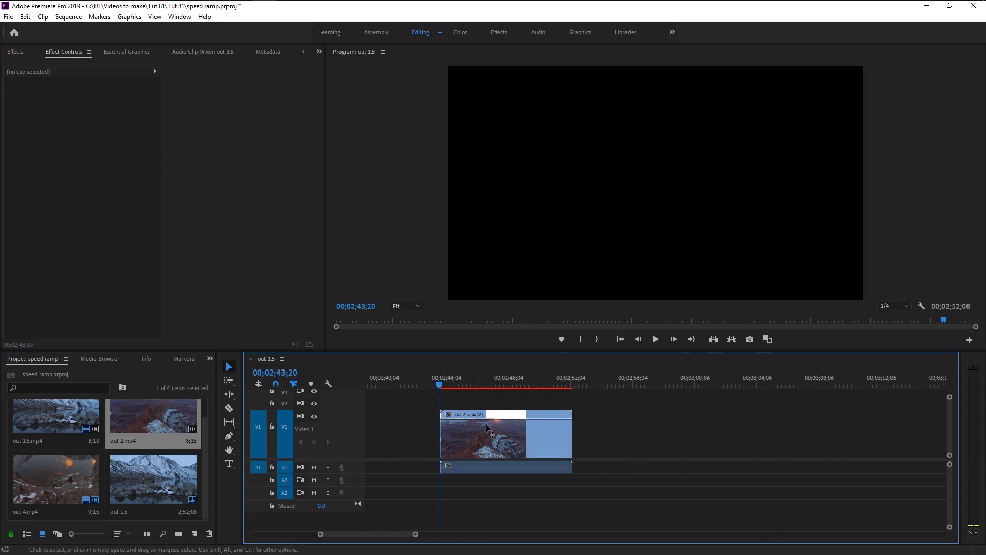
Preview out 2.mp4, then unlink and delete its audio, leaving only the video.
key("space")
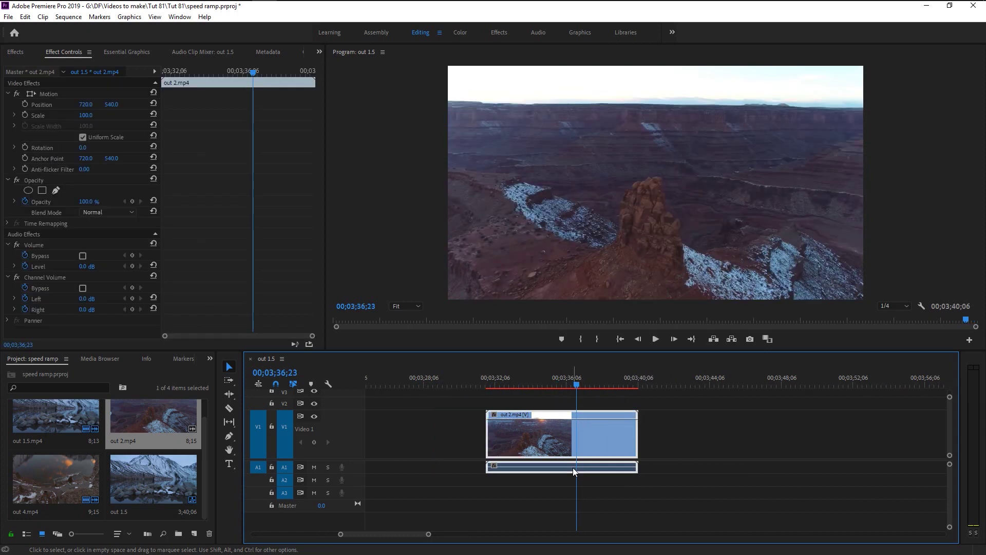
right_click(573, 467)
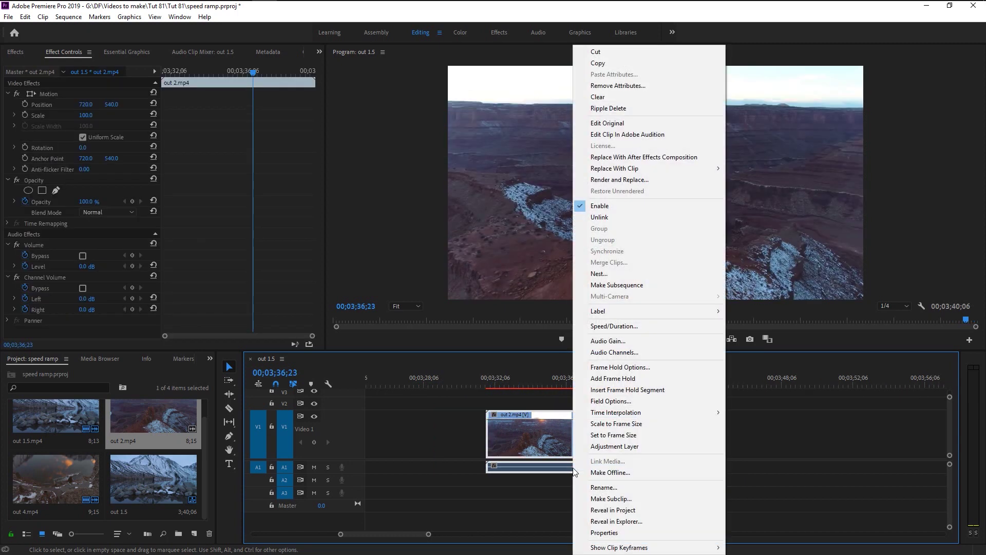
left_click(595, 217)
left_click(538, 469)
key("Delete")
left_click(525, 447)
Move out 2.mp4 earlier and delete the gap so it directly follows out 1.5.mp4.
left_click_drag(418, 534, 414, 534)
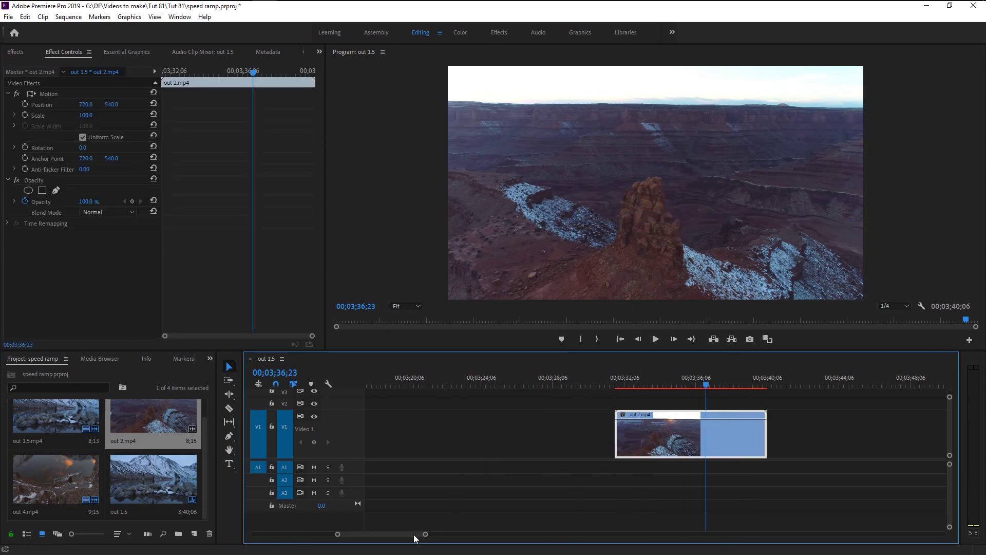
left_click_drag(642, 439, 444, 445)
key("minus")
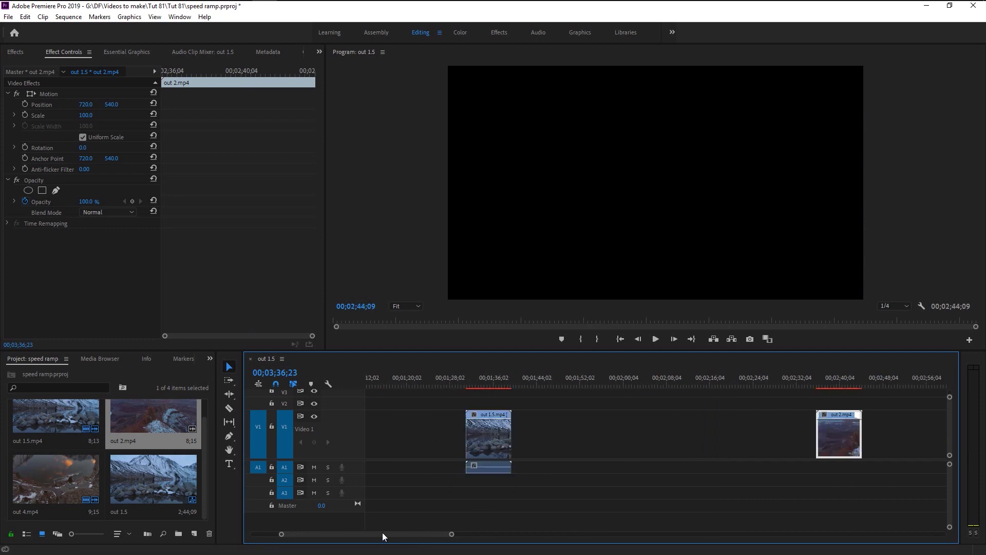
left_click(532, 423)
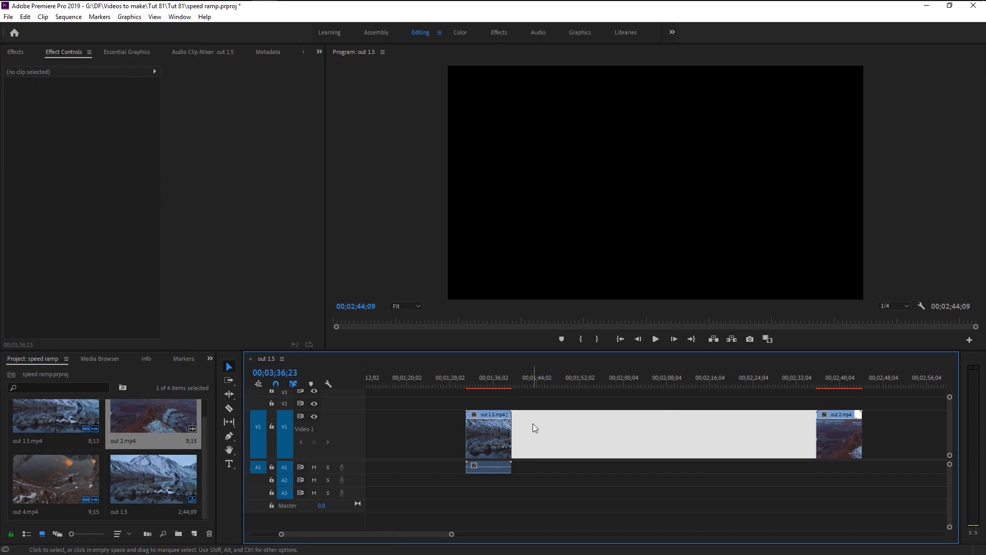
key("Delete")
key("equal")
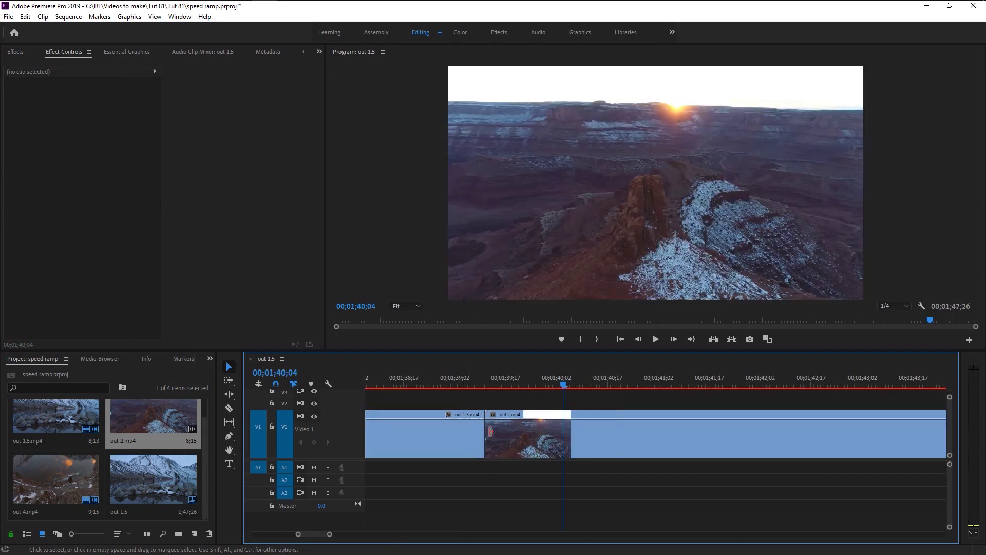
Set the playhead to 00;01;38;21 and razor-cut out 1.5.mp4 at that point.
left_click(484, 383)
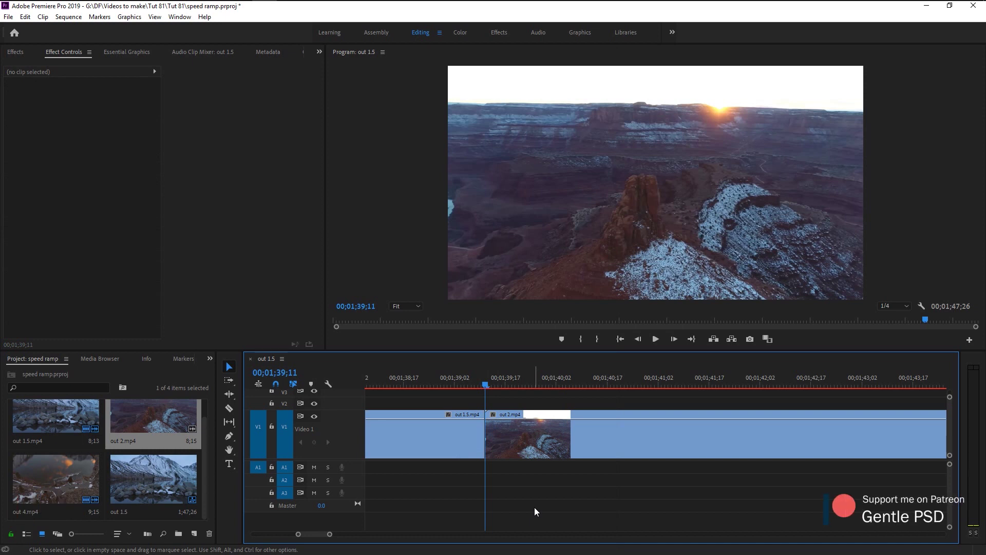
key("Left")
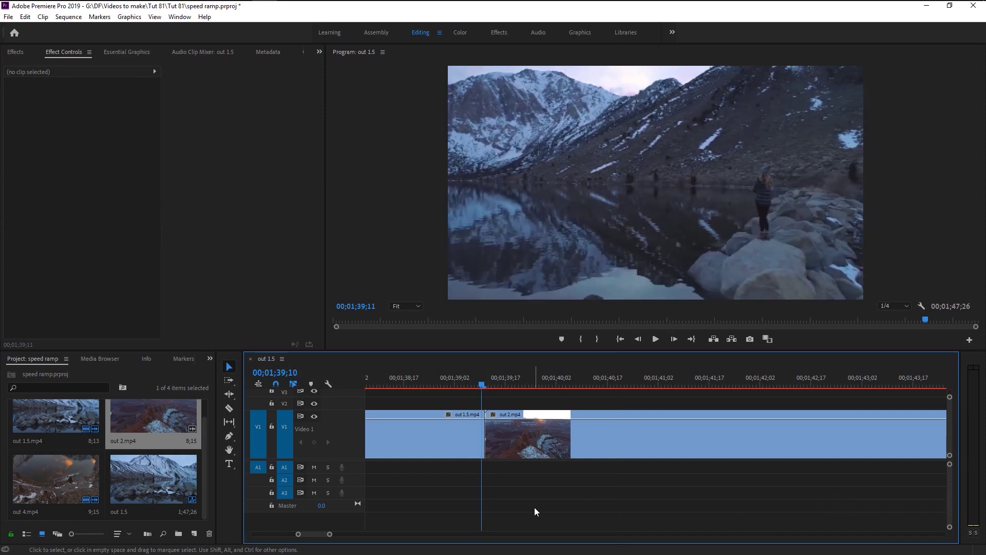
key("Left")
key("Left")
key("Left")
key("Left")
key("Left")
key("Left")
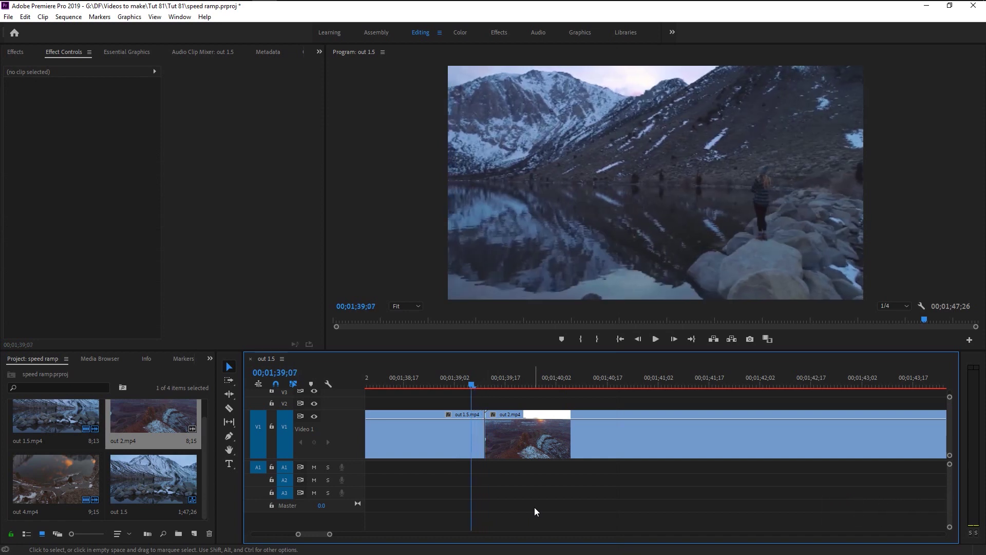
key("Left")
key("Left")
key("Left")
key("Left")
key("Left")
key("Left")
key("Left")
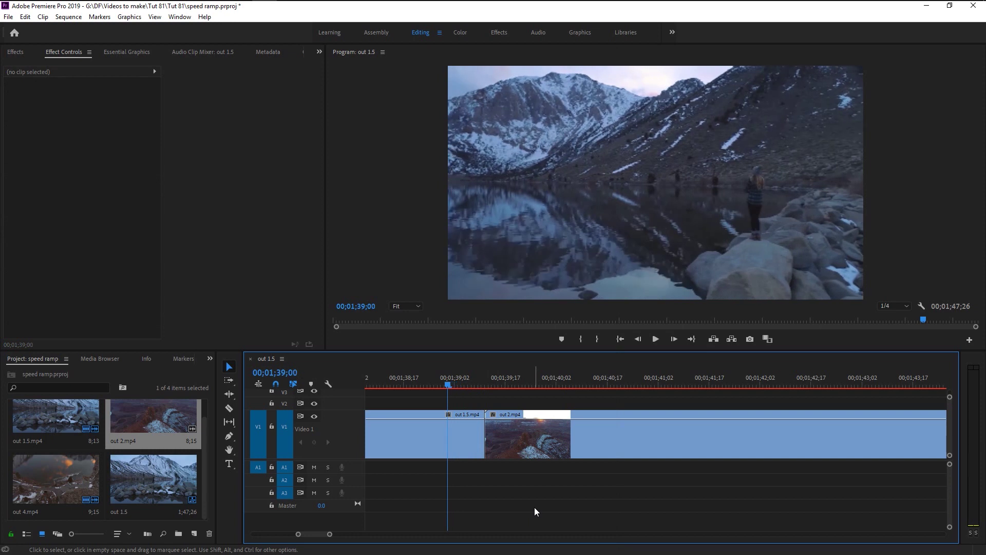
key("Left")
key("Left")
key("Left")
key("Left")
key("Left")
key("Left")
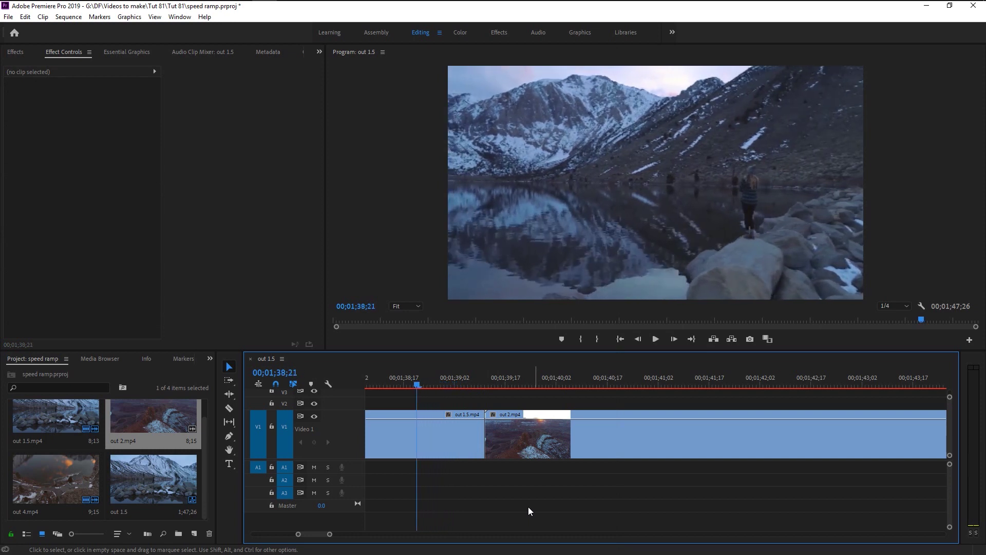
left_click(230, 408)
left_click(417, 414)
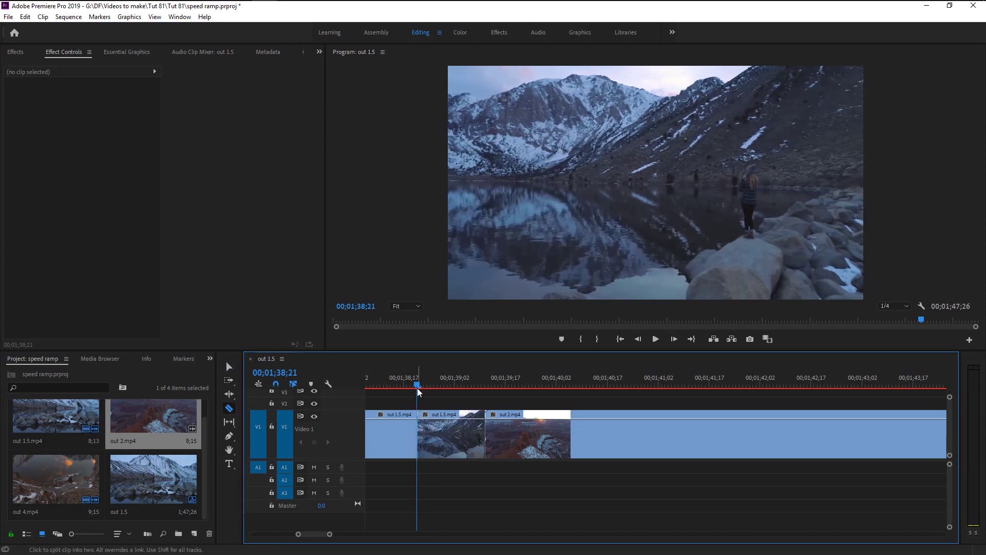
Cut out 2.mp4 at 00;01;40;01 and marquee-select the out 1.5 and first out 2 pieces.
left_click_drag(418, 388, 487, 387)
key("Right")
key("Right")
key("Right")
key("Right")
key("Right")
key("Right")
key("Right")
key("Right")
key("Right")
key("Right")
key("Right")
key("Right")
key("Right")
key("Right")
key("Right")
key("Right")
key("Right")
key("Right")
key("Right")
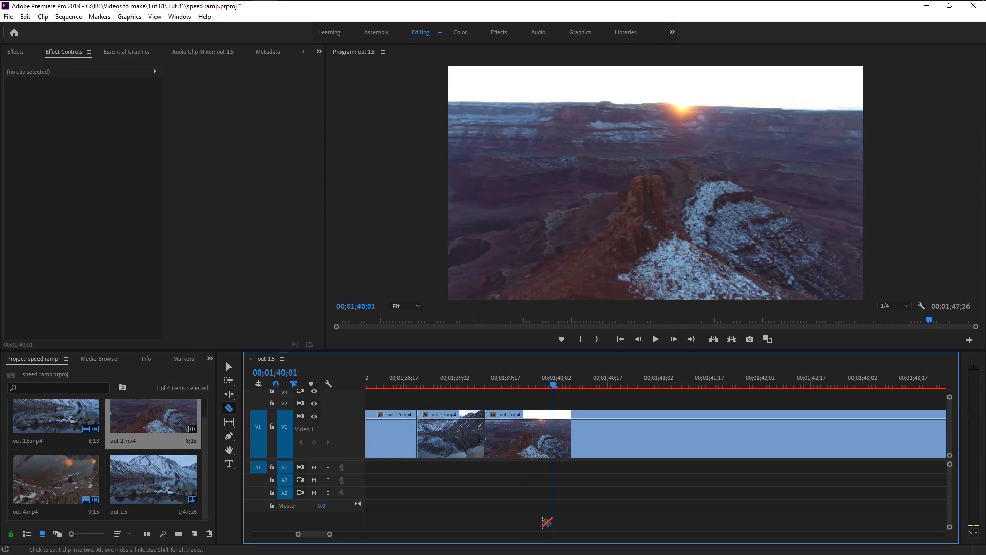
left_click(554, 429)
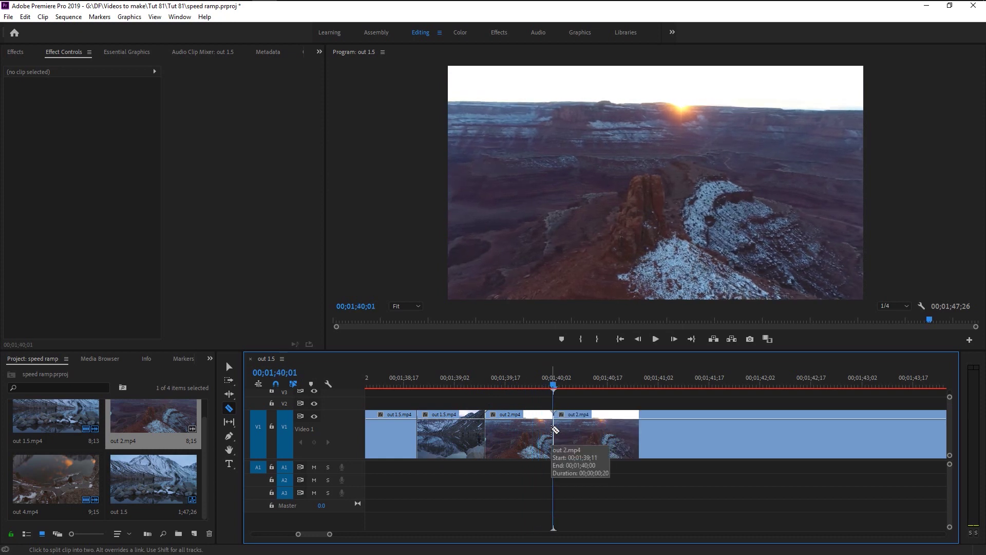
key("v")
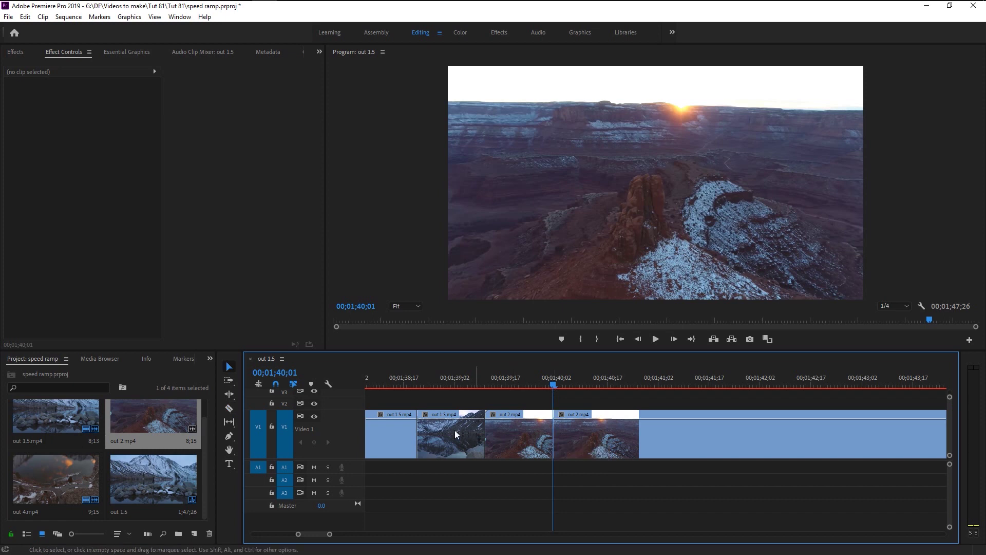
scroll(445, 427, "up", 2)
left_click_drag(443, 395, 581, 449)
Nest the two selected pieces into a sequence named 'speedramp transition'.
right_click(582, 449)
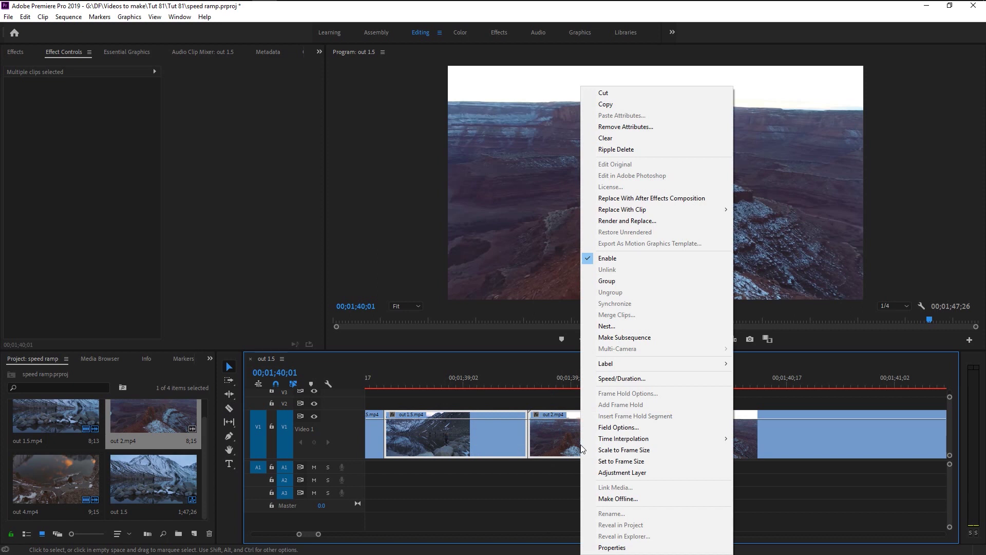
left_click(631, 326)
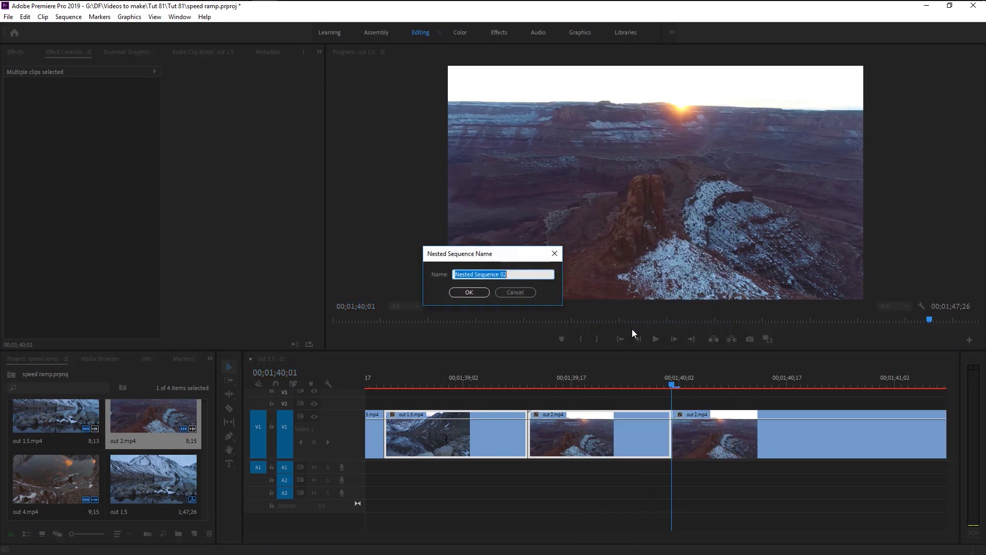
type("speedramp transition")
key("Return")
right_click(515, 424)
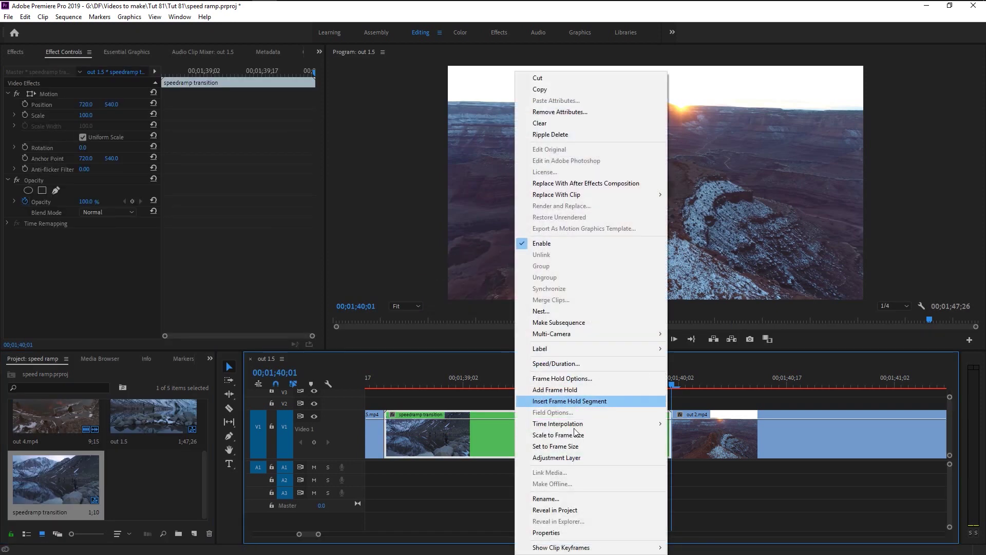
Display the Time Remapping > Speed line on the speedramp transition clip.
mouse_move(583, 549)
mouse_move(730, 548)
left_click(781, 547)
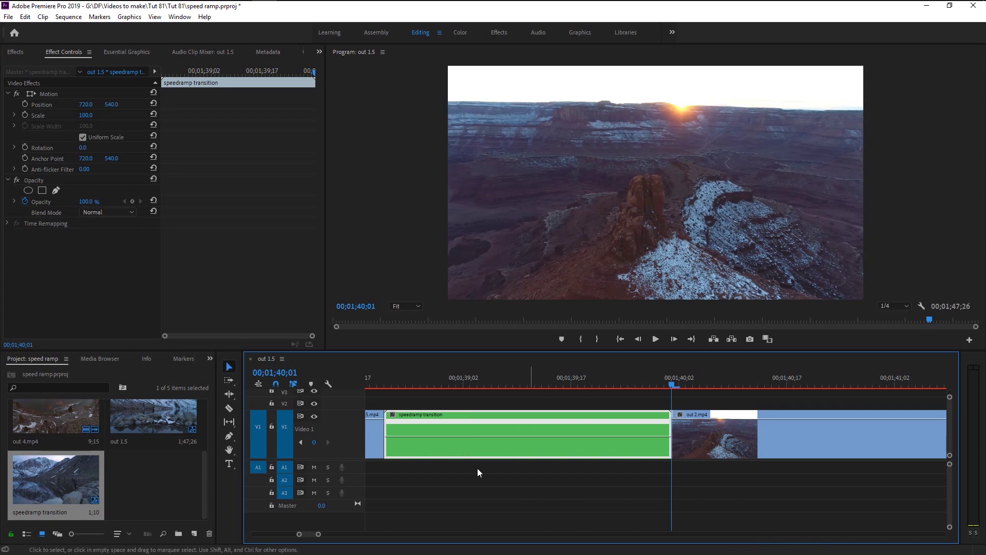
Add speed keyframes near the start and end of the speedramp transition clip.
left_click(400, 385)
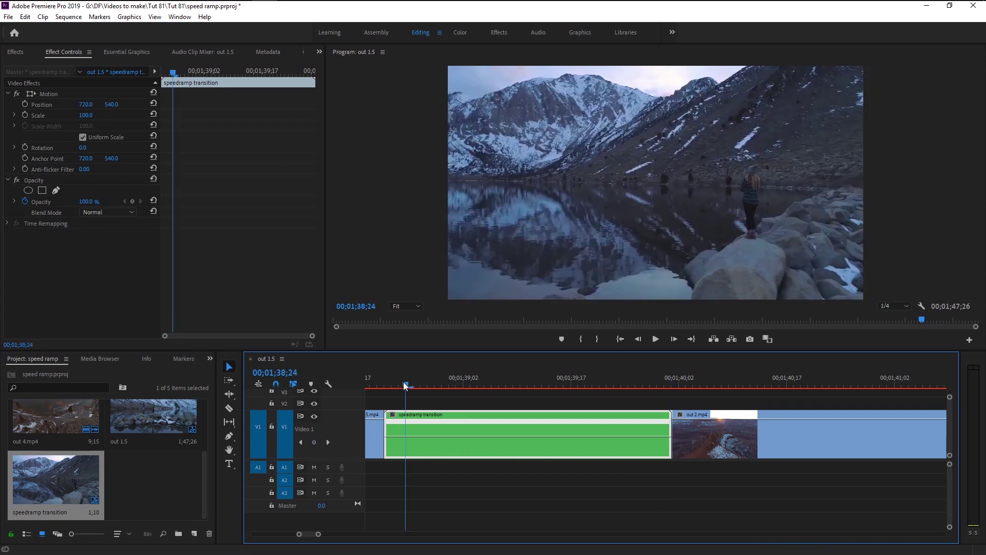
left_click(392, 438, "ctrl")
left_click(650, 378)
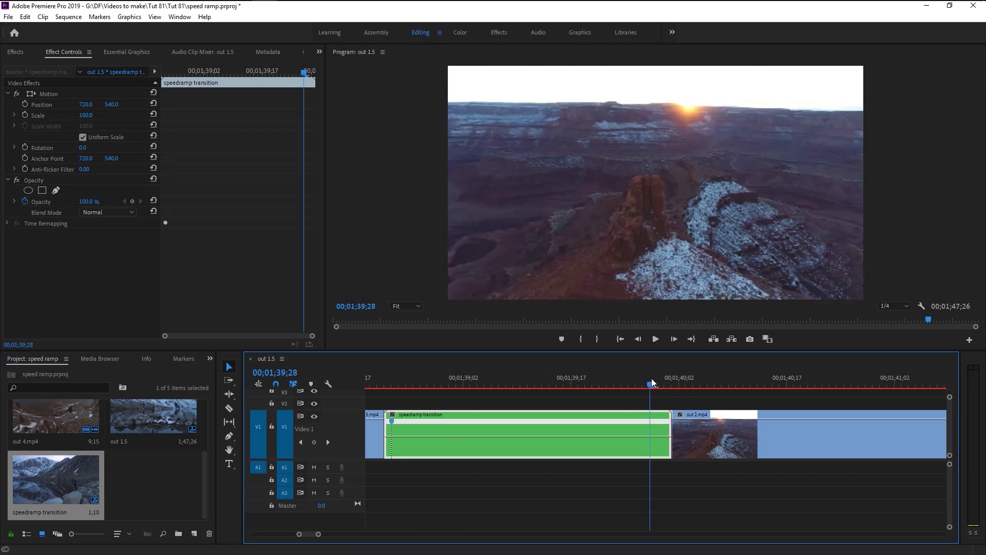
left_click(651, 440, "ctrl")
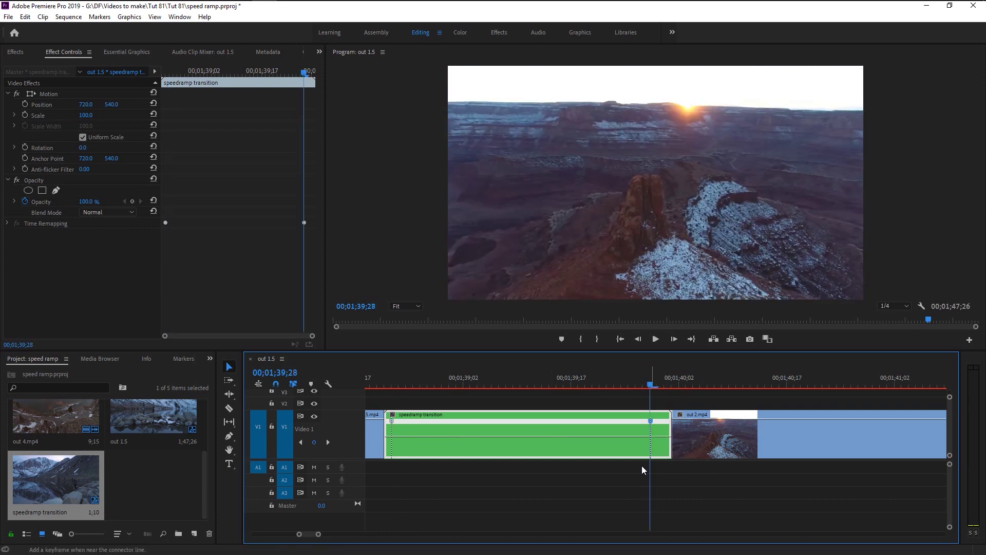
Spread both keyframes into gradual ramps and raise the middle section's speed to 429%.
scroll(389, 444, "up", 3)
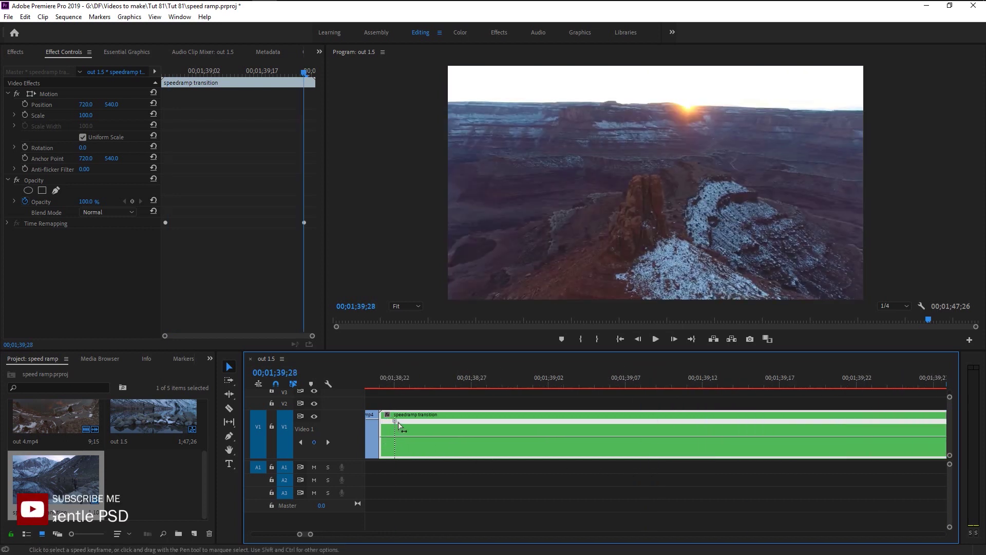
left_click(395, 421)
left_click_drag(418, 426, 431, 427)
scroll(536, 452, "down", 3)
scroll(538, 454, "down", 2)
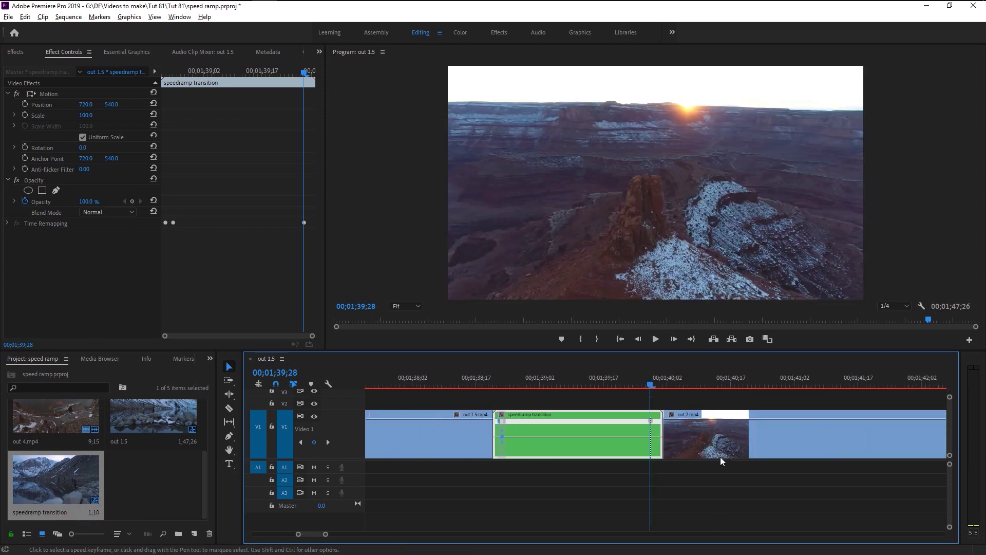
scroll(667, 451, "up", 5)
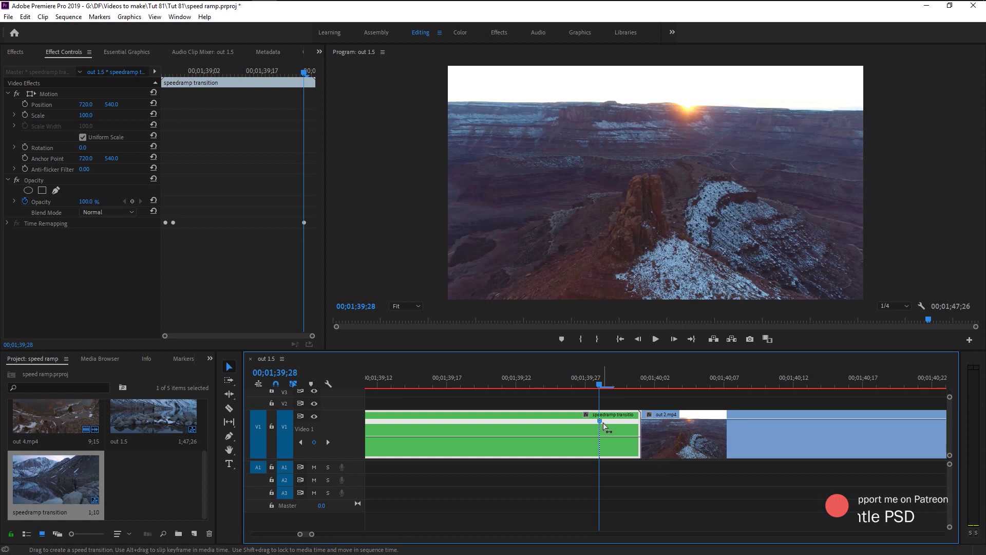
left_click_drag(602, 427, 617, 448)
scroll(618, 444, "down", 3)
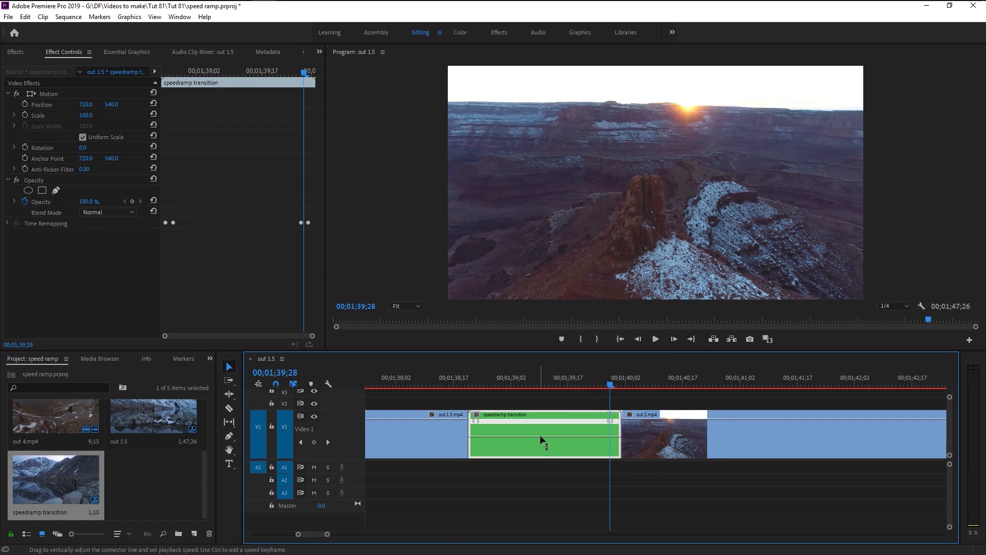
left_click_drag(538, 436, 538, 418)
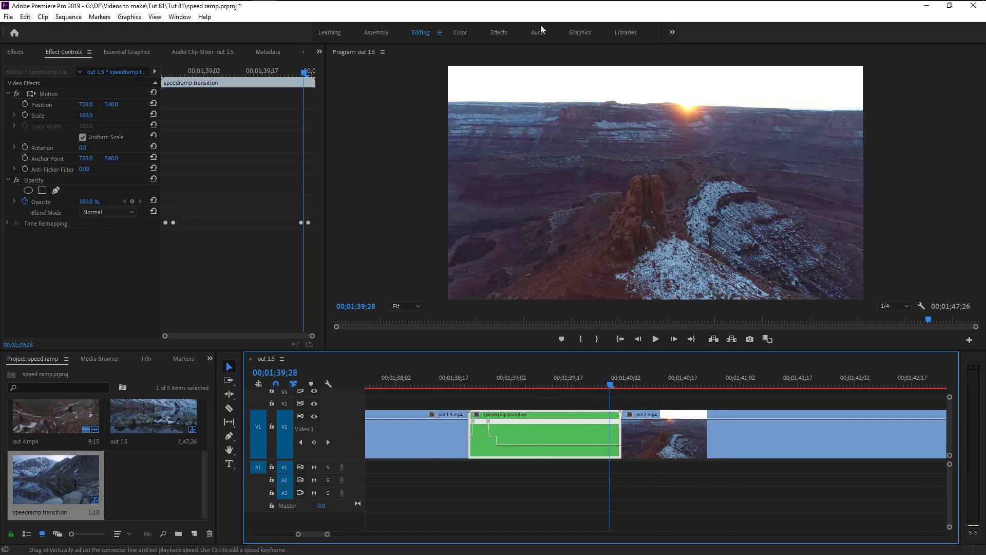
scroll(462, 441, "up", 4)
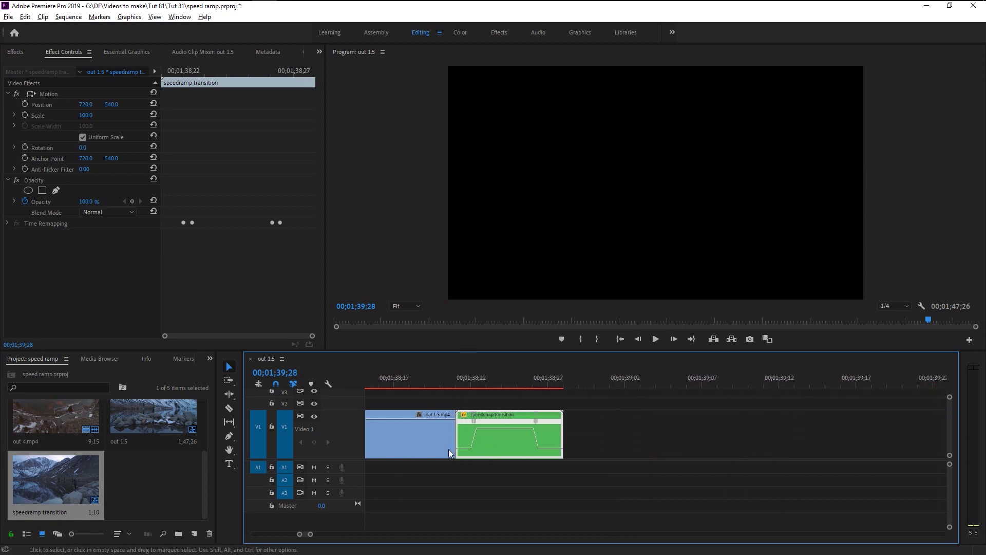
Raise the speedramp transition clip's middle speed to 1000% and reshape the right ramp to shorten it.
left_click_drag(506, 425, 507, 422)
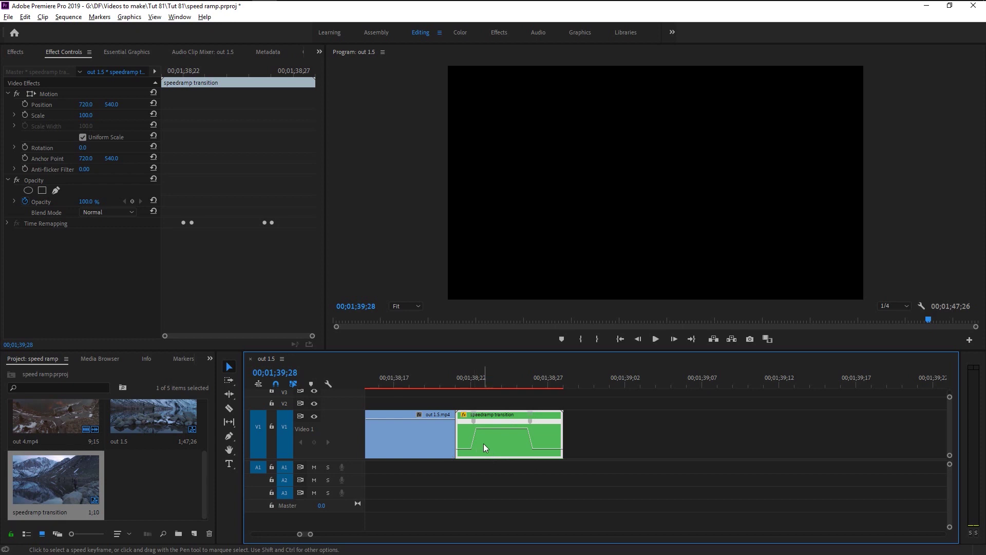
left_click(473, 420)
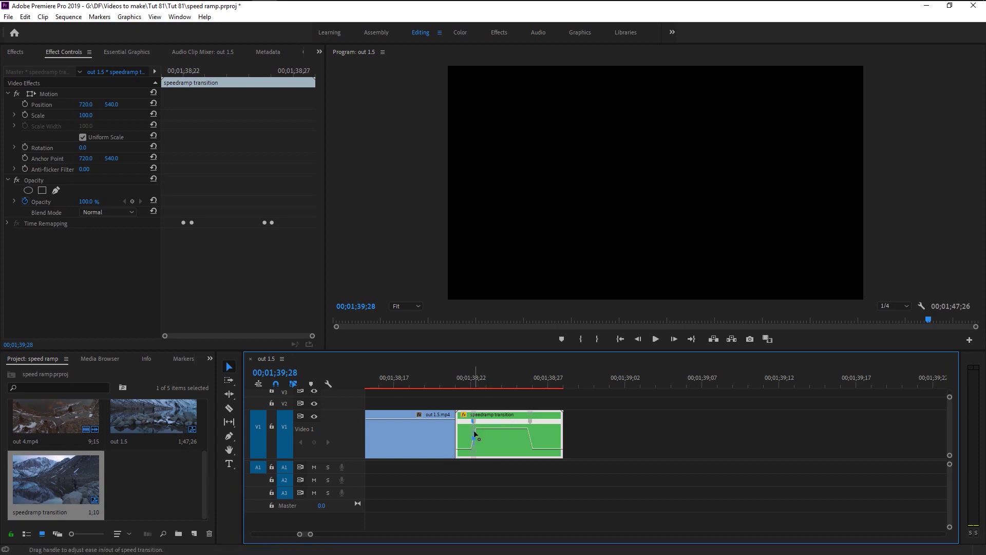
left_click(530, 436)
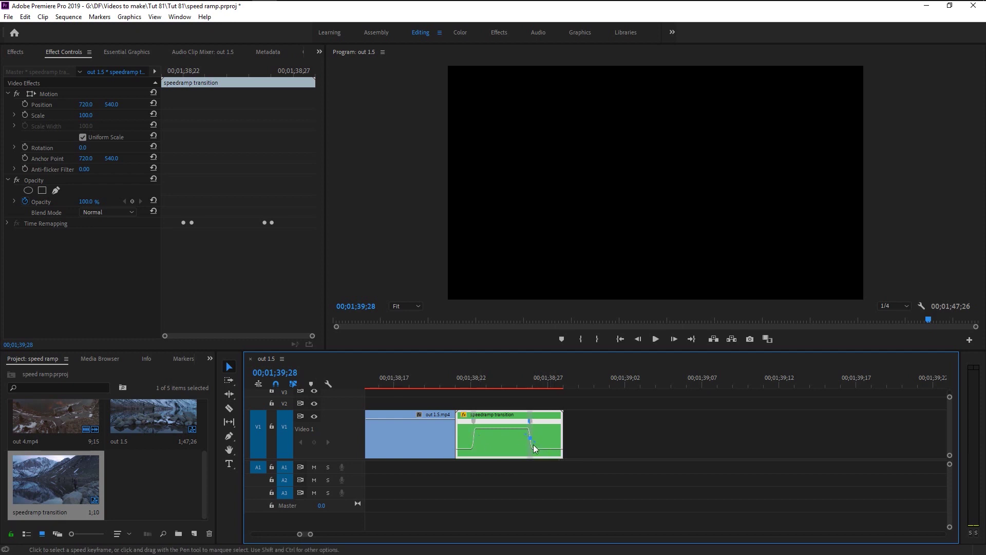
mouse_move(532, 425)
left_mouse_down()
mouse_move(544, 429)
mouse_move(532, 423)
left_mouse_up()
Ripple-delete the gap after the nested clip, then park the playhead before the transition.
left_click(567, 435)
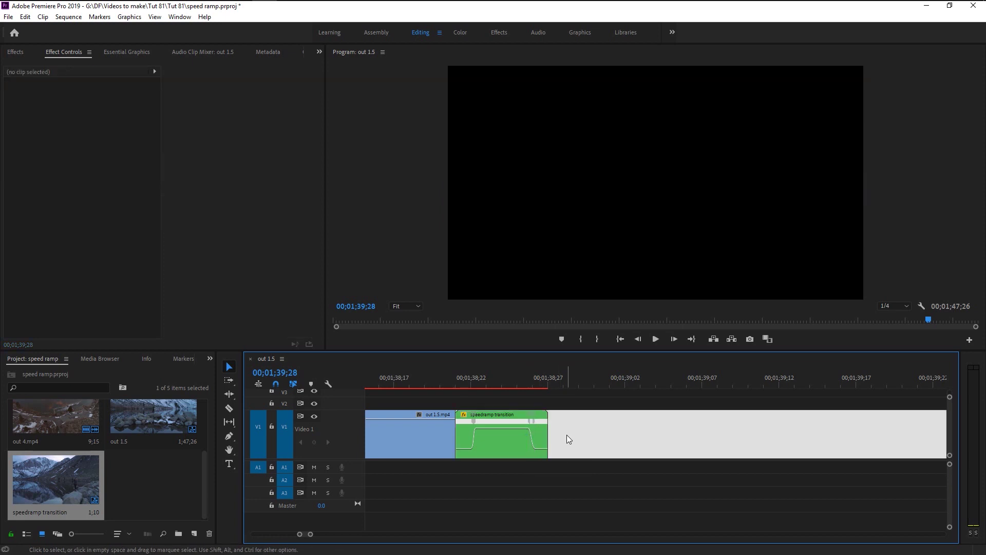
key("Delete")
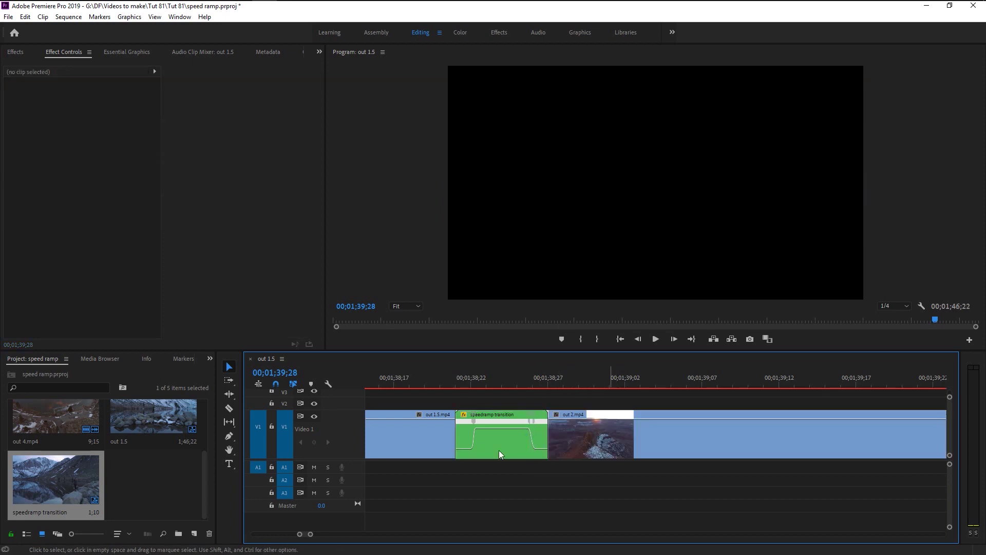
scroll(546, 466, "down", 6, "alt")
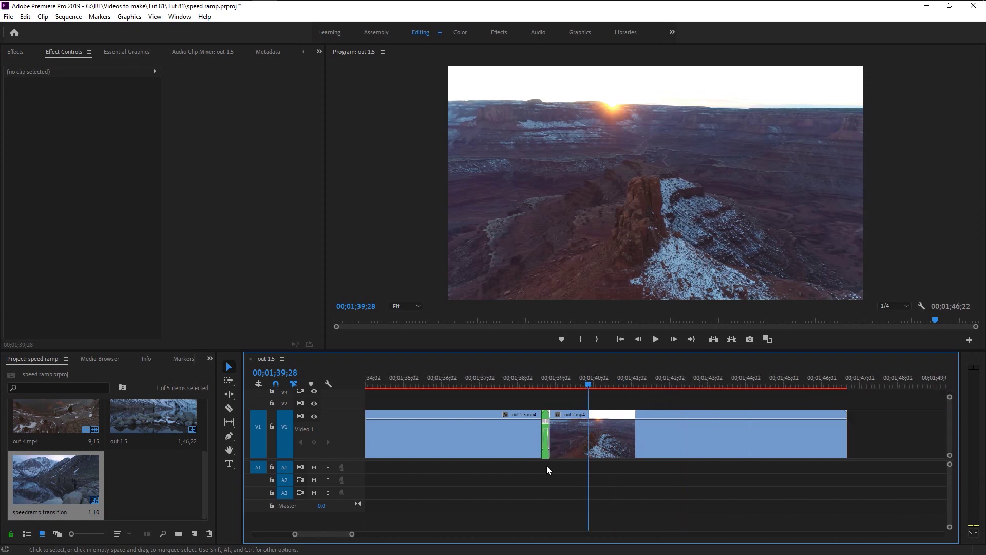
left_click(428, 380)
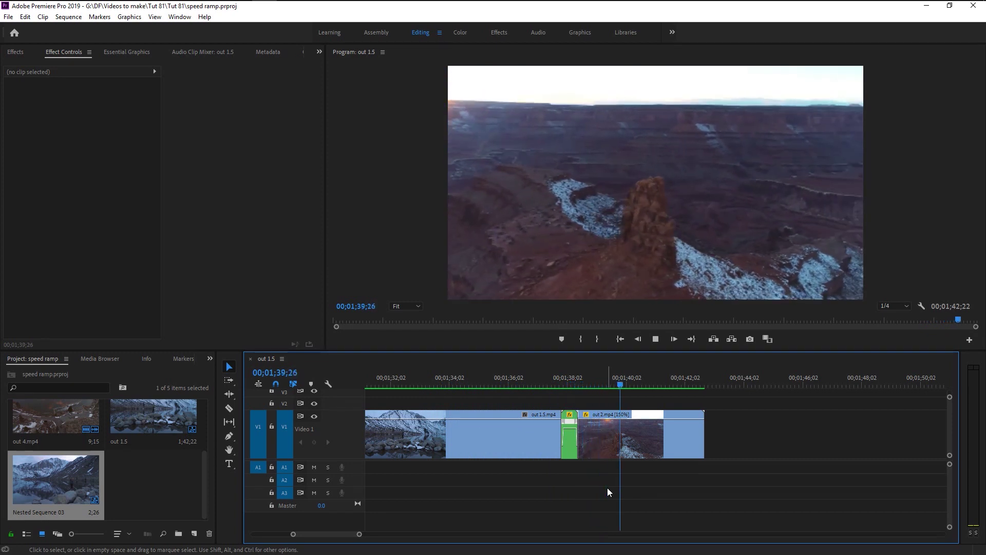
key("space")
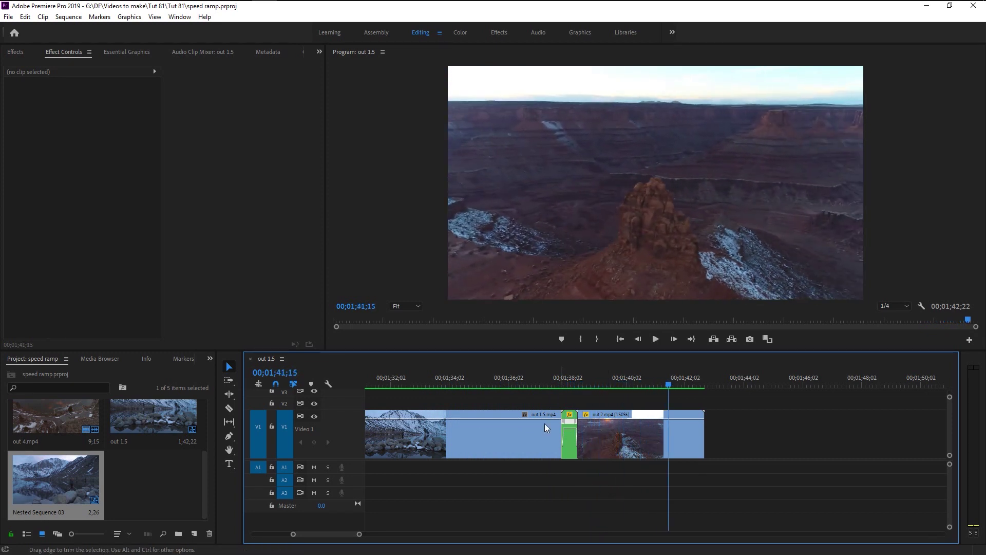
left_click(501, 383)
key("space")
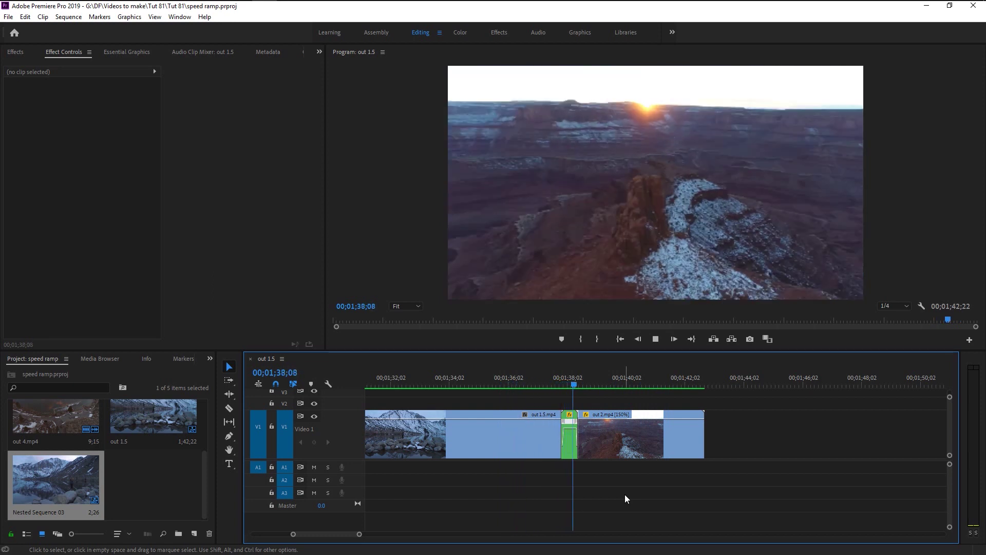
key("space")
left_click(515, 386)
key("space")
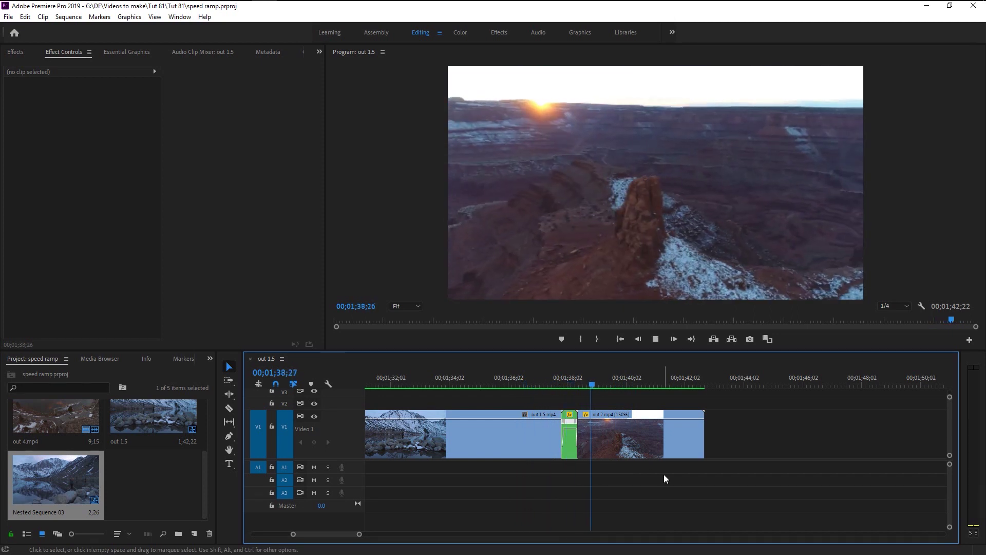
key("=")
key("=")
key("space")
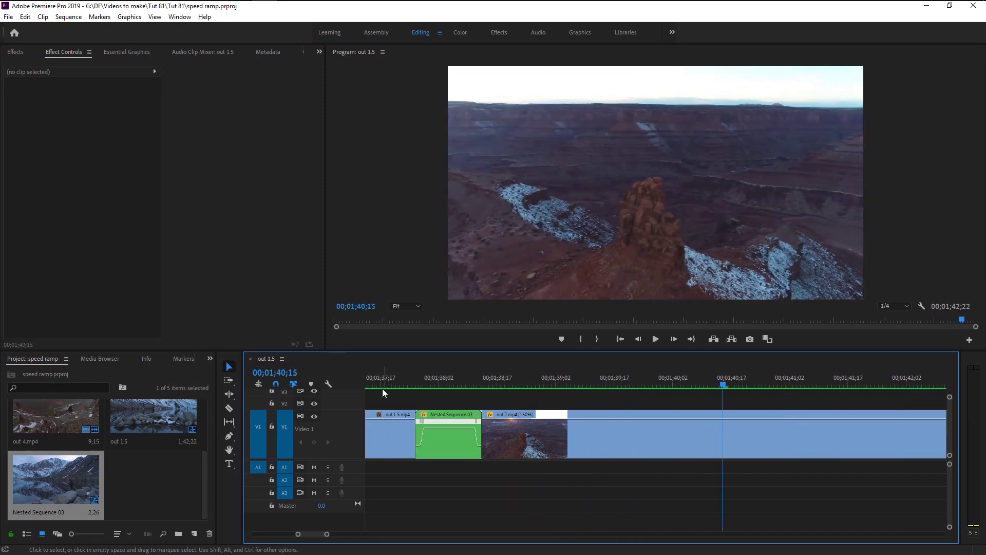
left_click(383, 389)
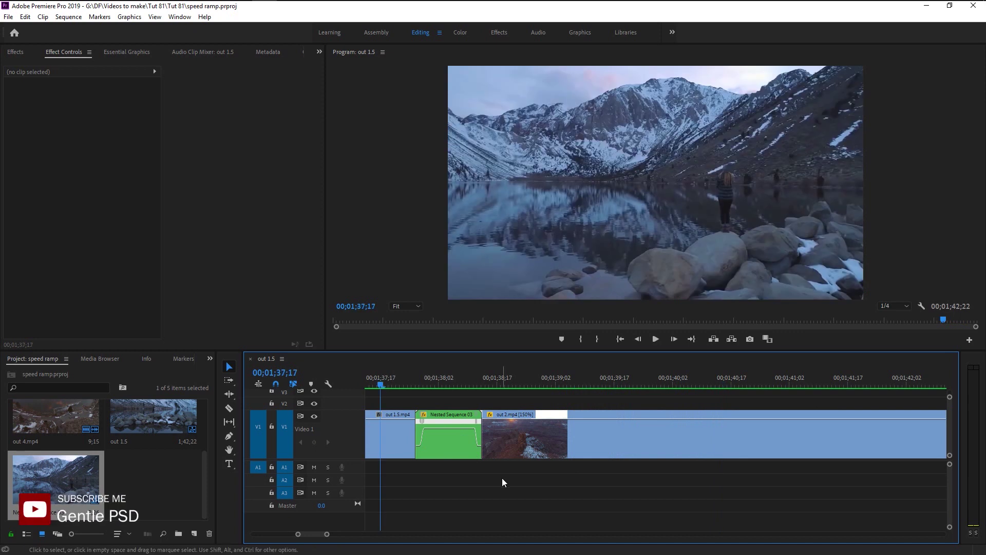
key("space")
key("space")
left_click(391, 379)
key("space")
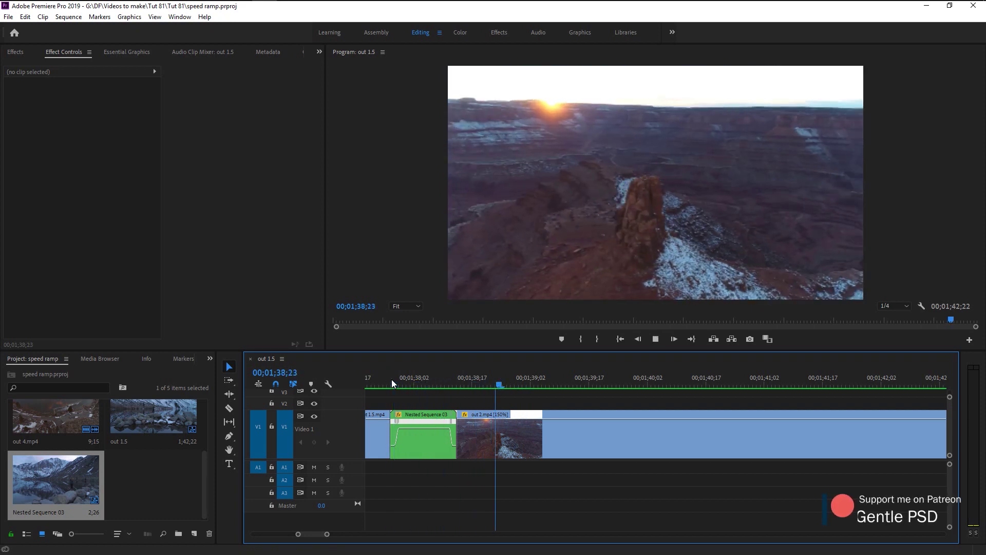
key("space")
left_click(370, 384)
key("space")
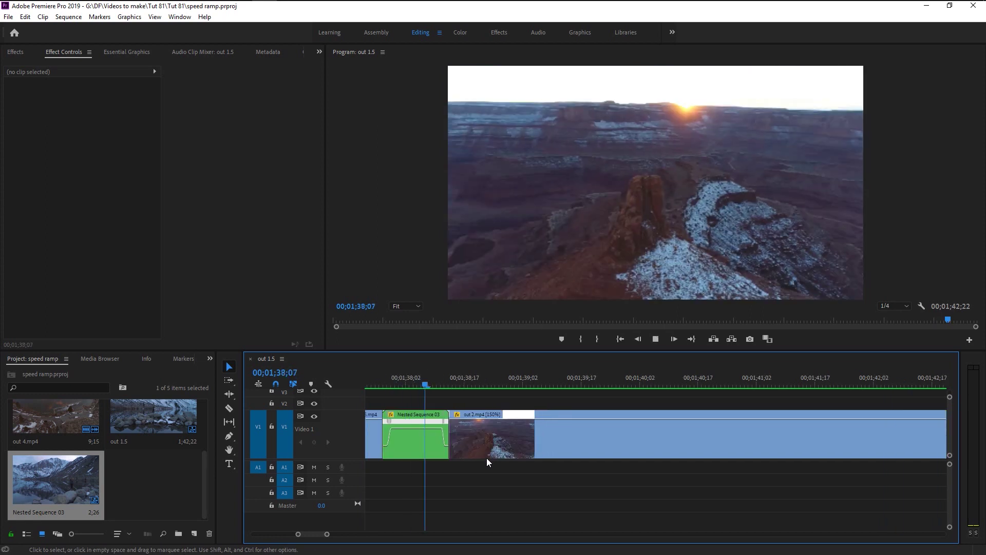